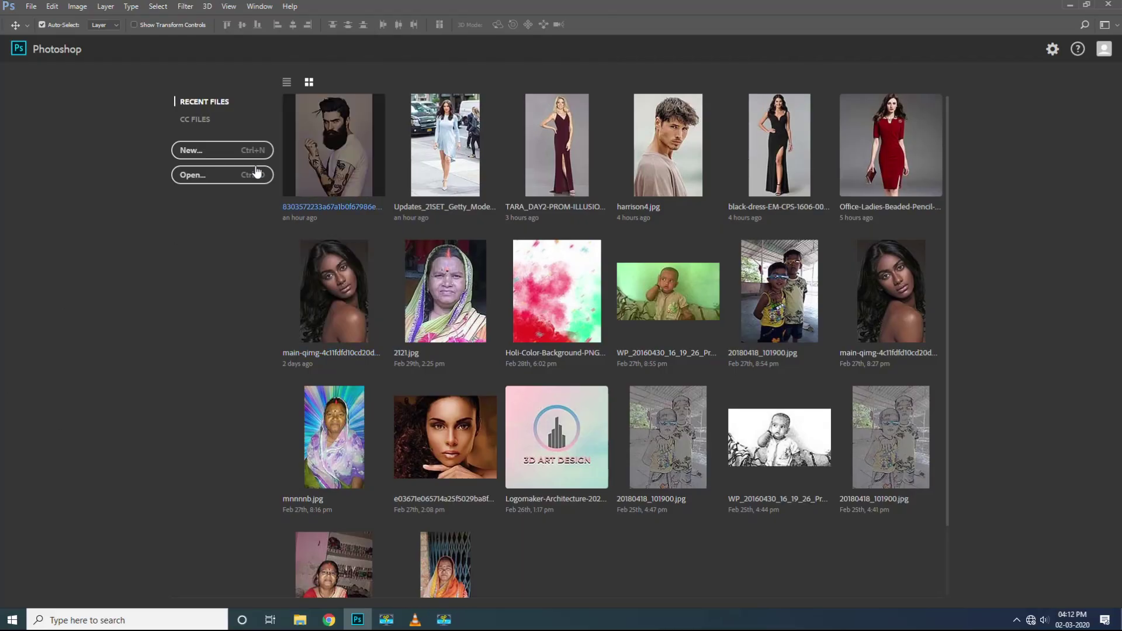
Open the bearded, tattooed man portrait from Recent Files.
left_click(323, 151)
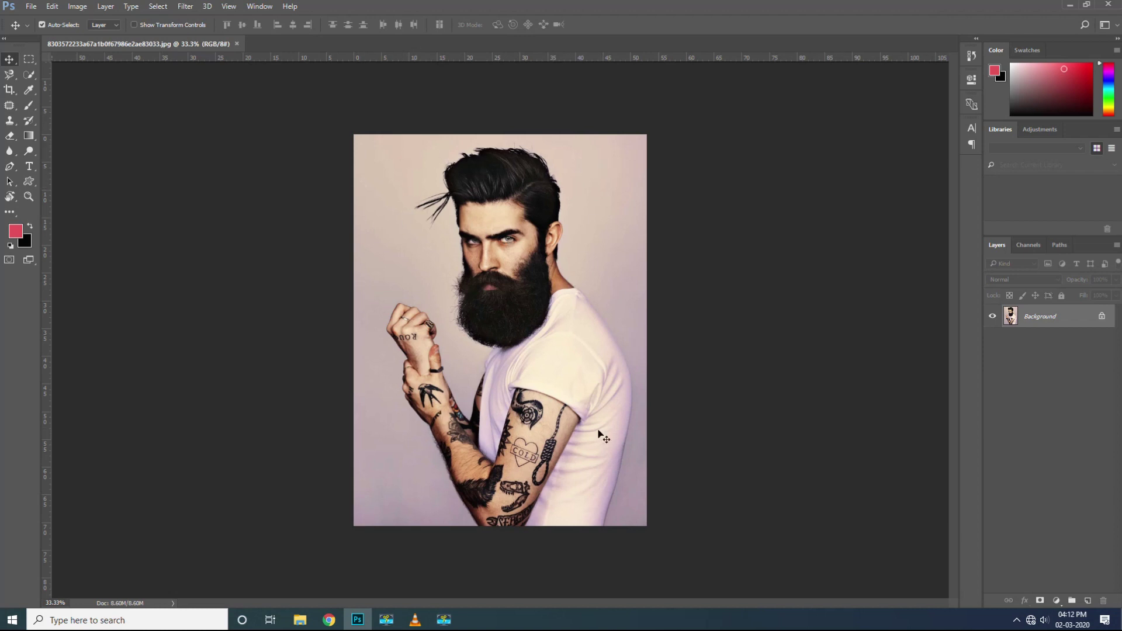
Duplicate the background to Layer 1 and set Shadows/Highlights shadows amount to 39%.
key("ctrl")
key("ctrl+j")
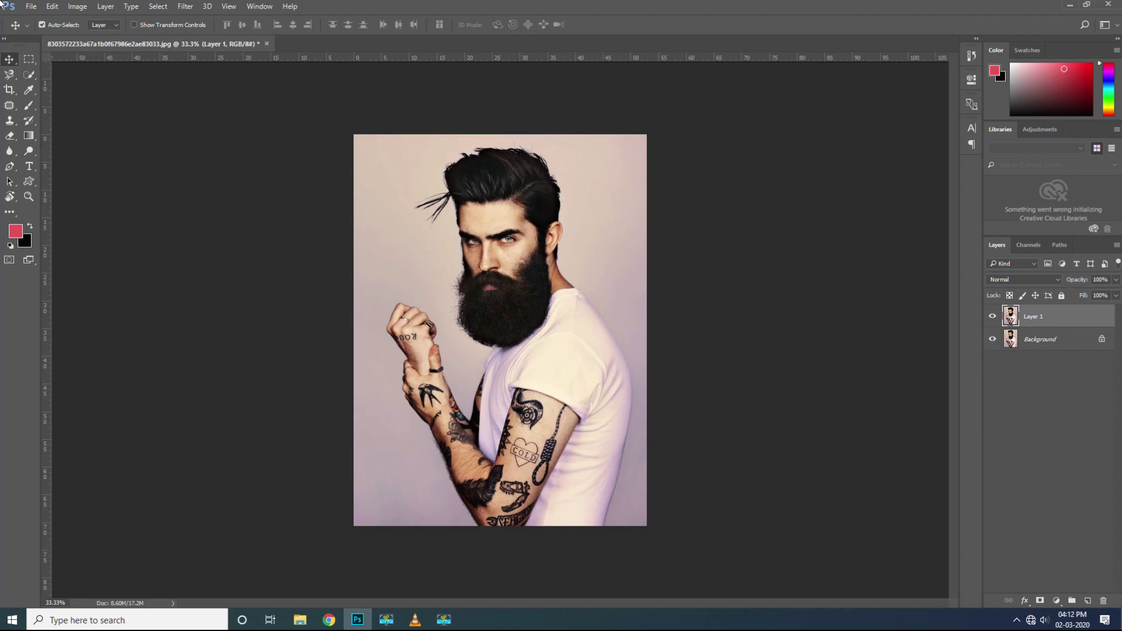
left_click(77, 7)
mouse_move(94, 37)
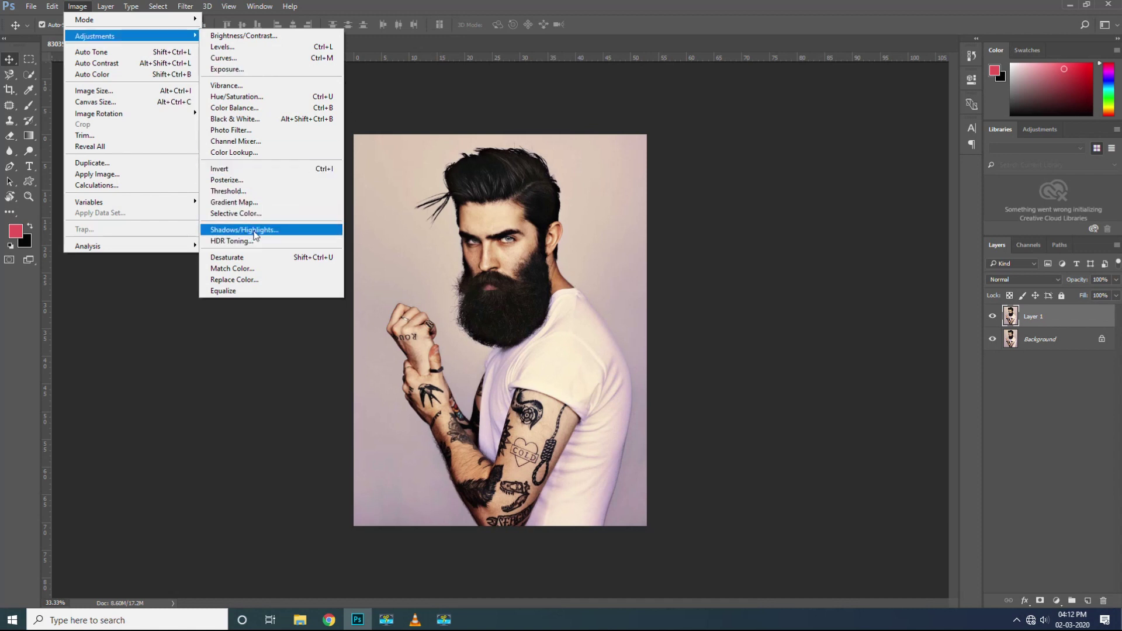
left_click(254, 231)
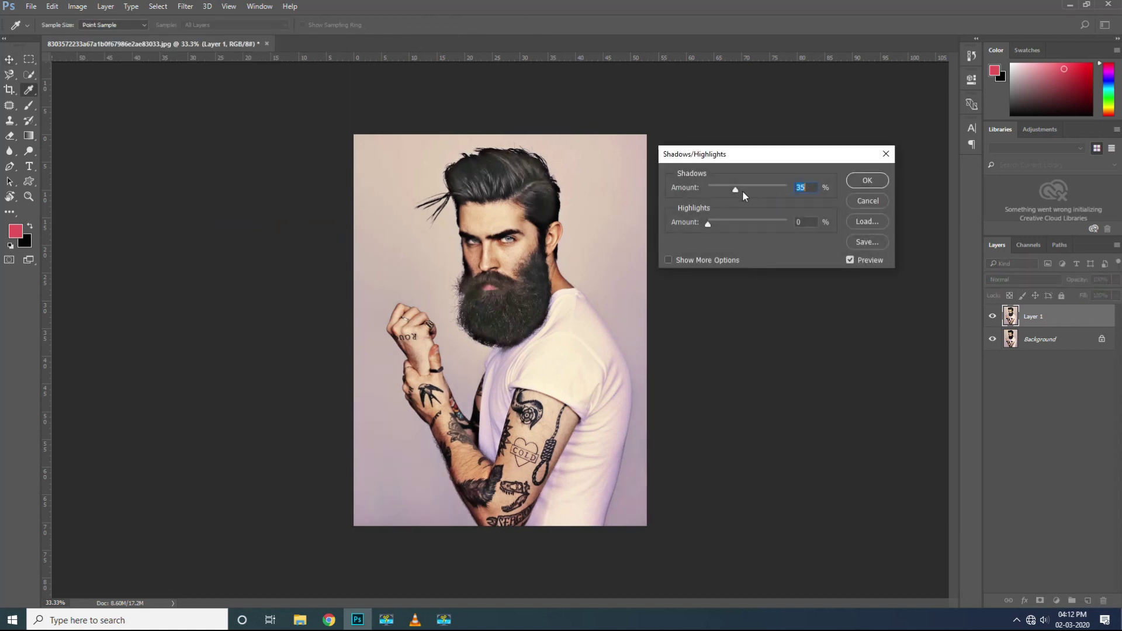
mouse_move(737, 189)
left_mouse_down()
mouse_move(728, 192)
mouse_move(741, 194)
left_mouse_up()
left_click(867, 181)
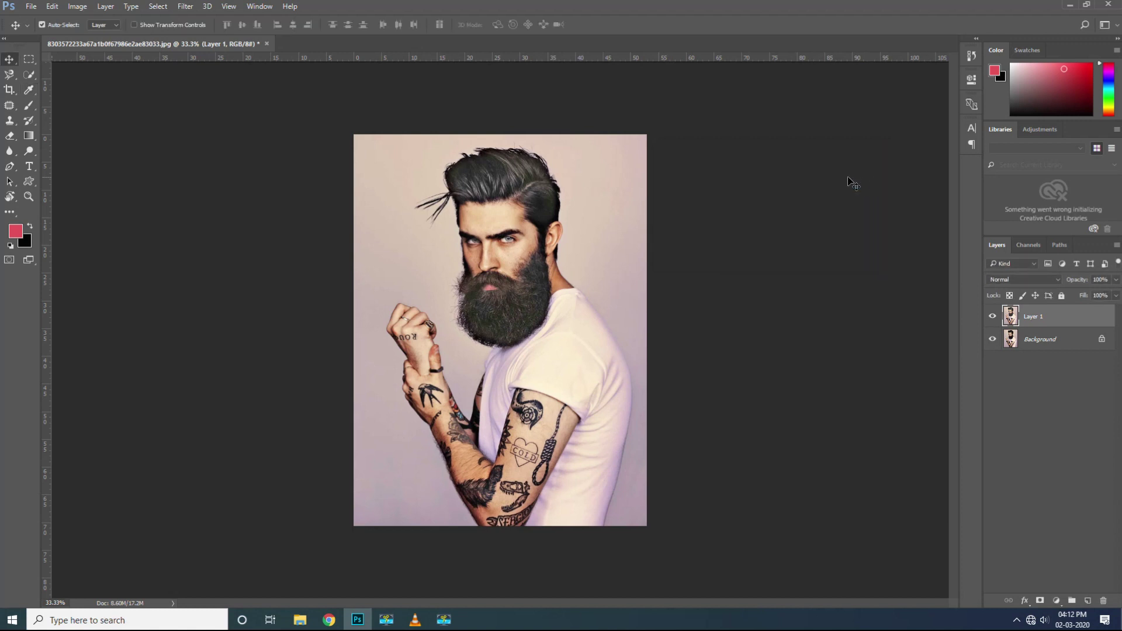
Apply Levels to Layer 1 with white input 239 and black input 2.
left_click(78, 8)
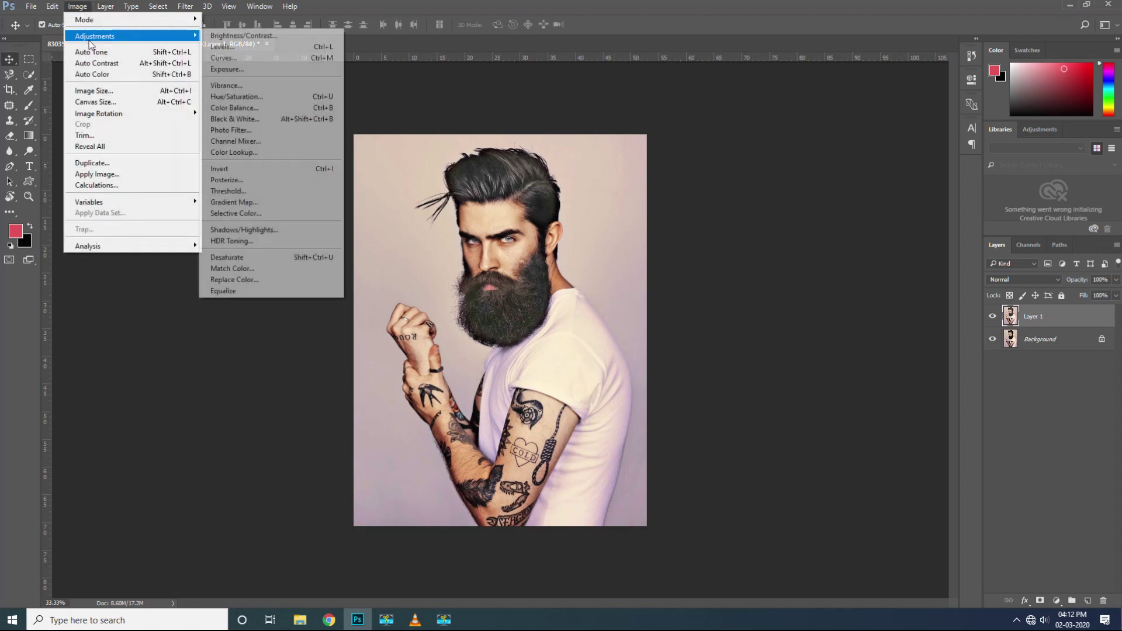
left_click(232, 49)
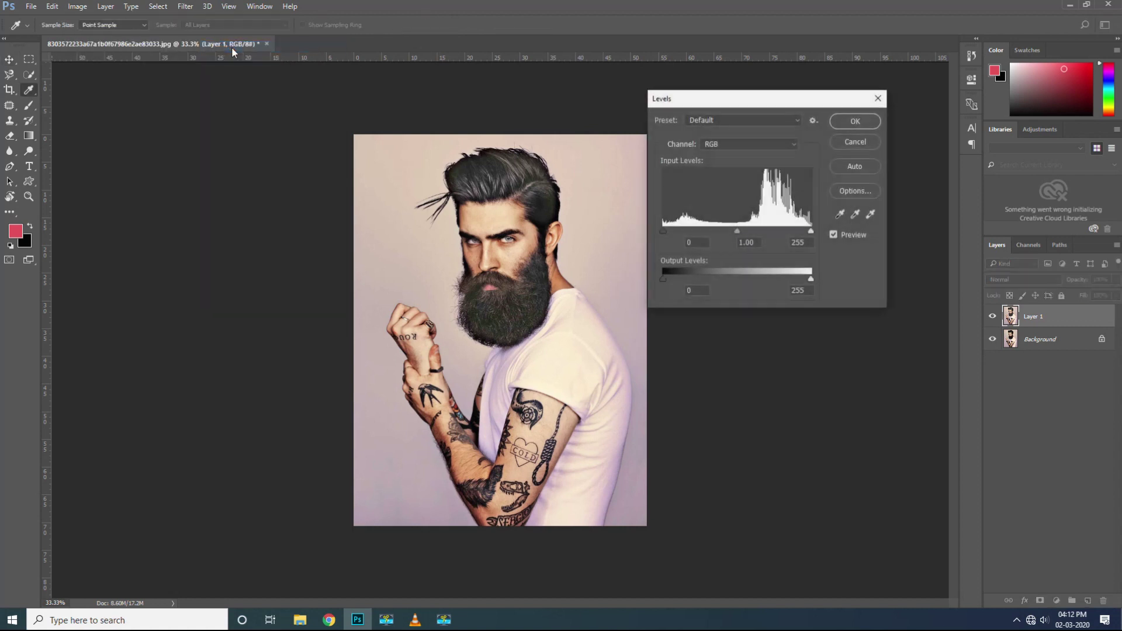
left_click_drag(811, 232, 801, 233)
left_click(665, 232)
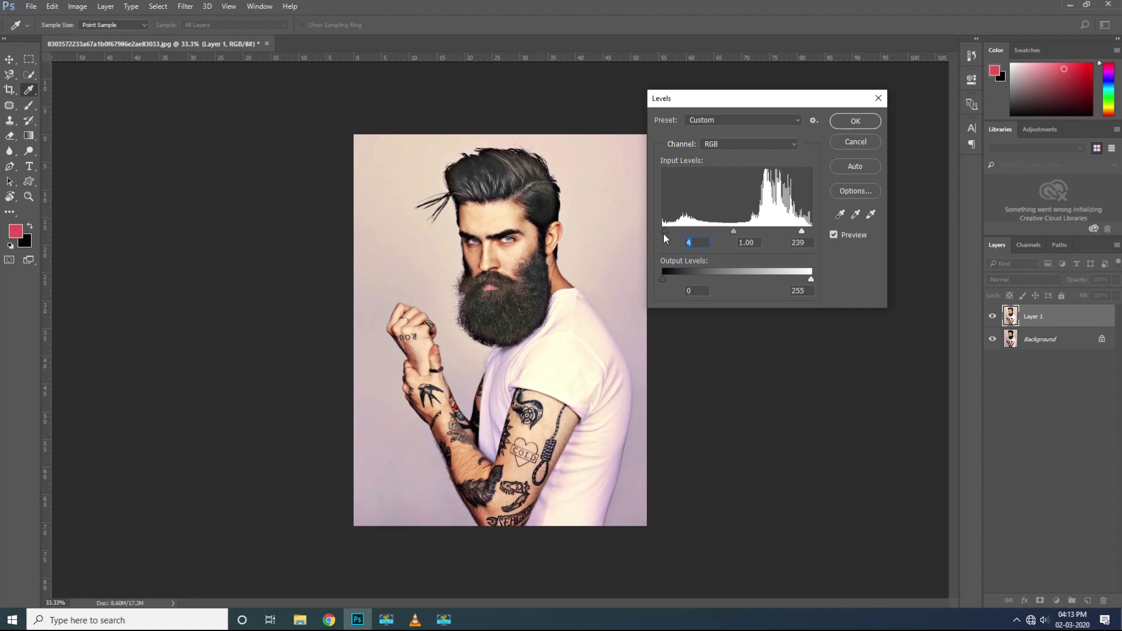
left_click(665, 233)
left_click(852, 124)
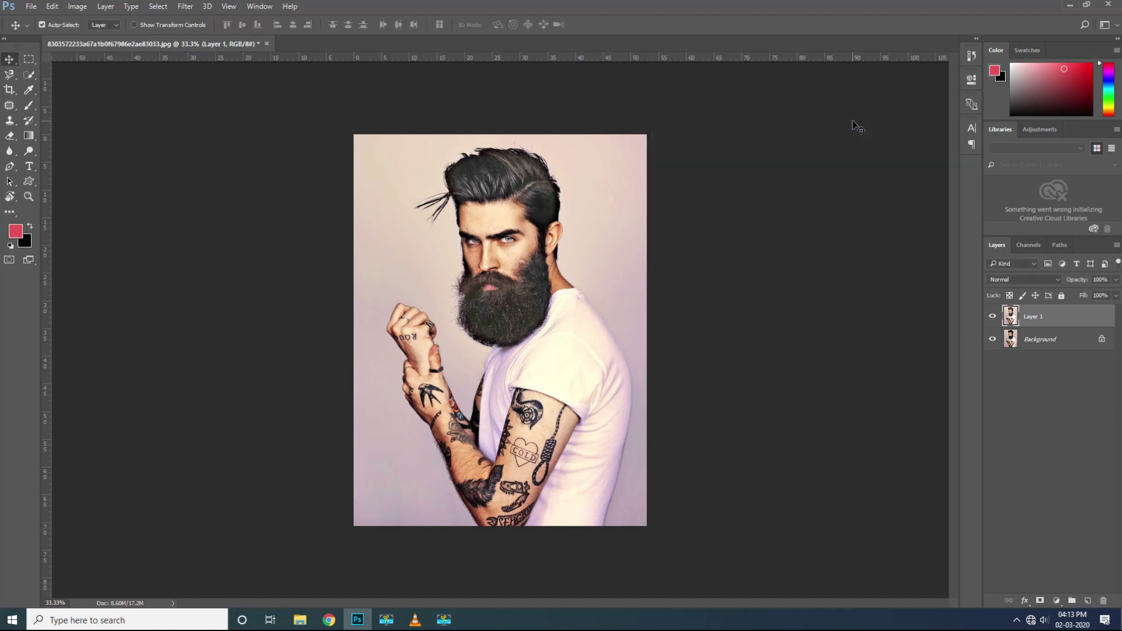
Duplicate Layer 1, apply a 2-pixel High Pass filter, and blend it in Overlay mode.
key("ctrl")
key("ctrl+j")
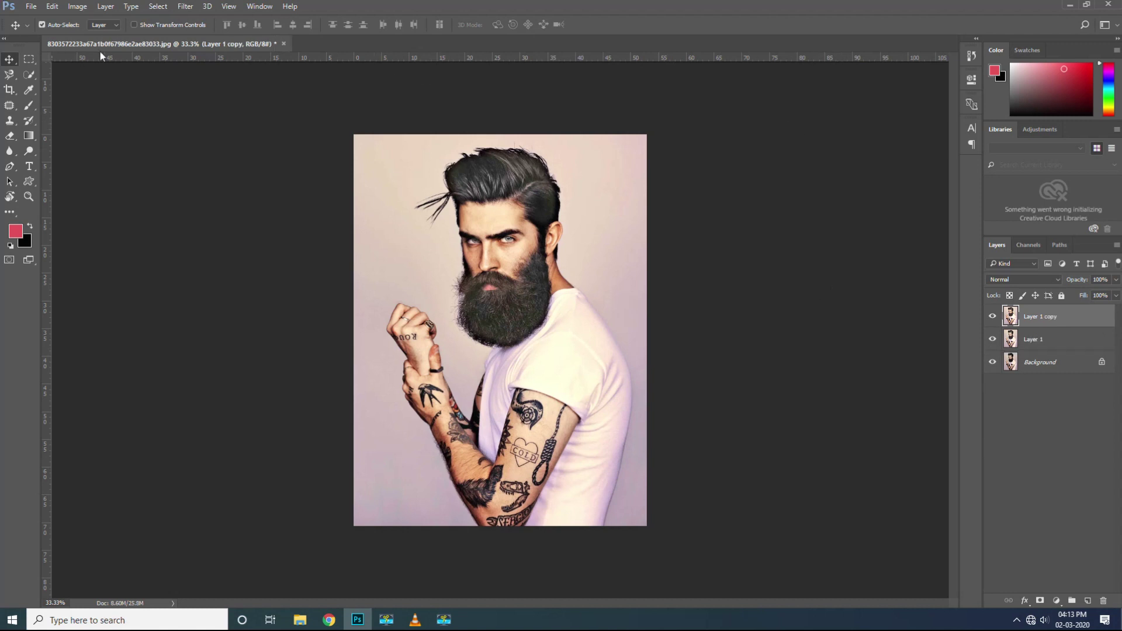
left_click(186, 7)
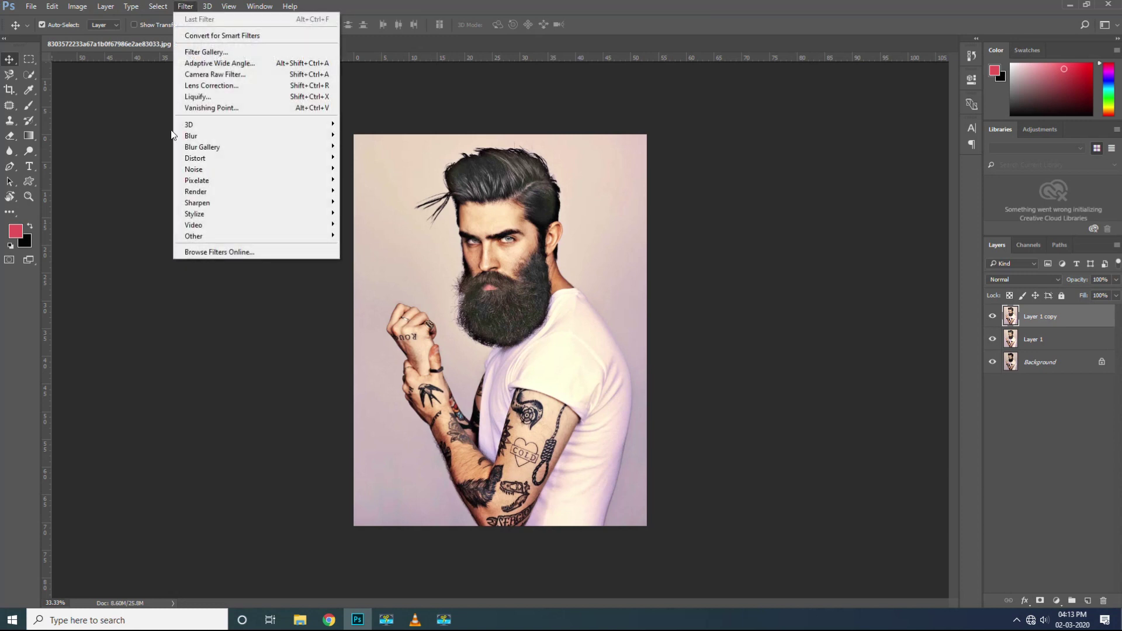
mouse_move(255, 236)
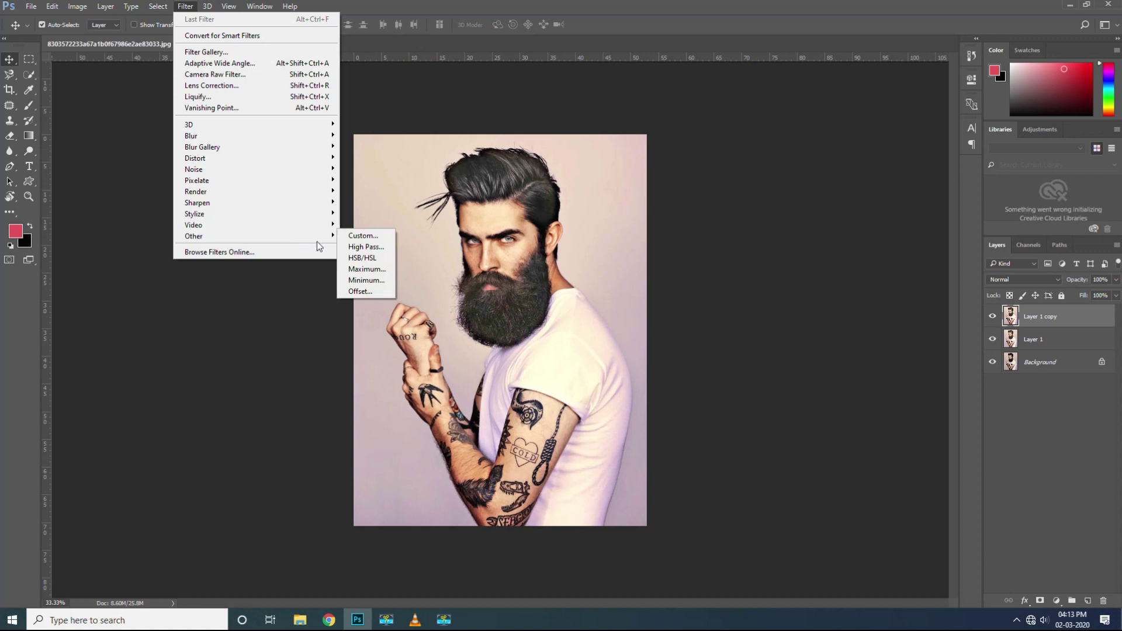
left_click(366, 247)
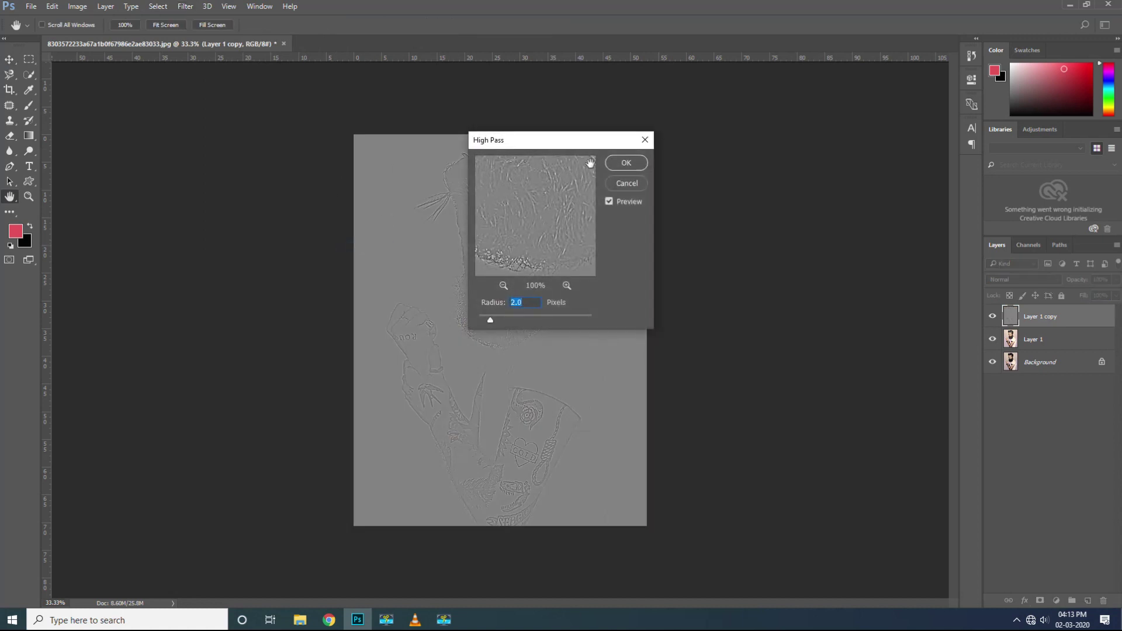
left_click_drag(547, 142, 774, 175)
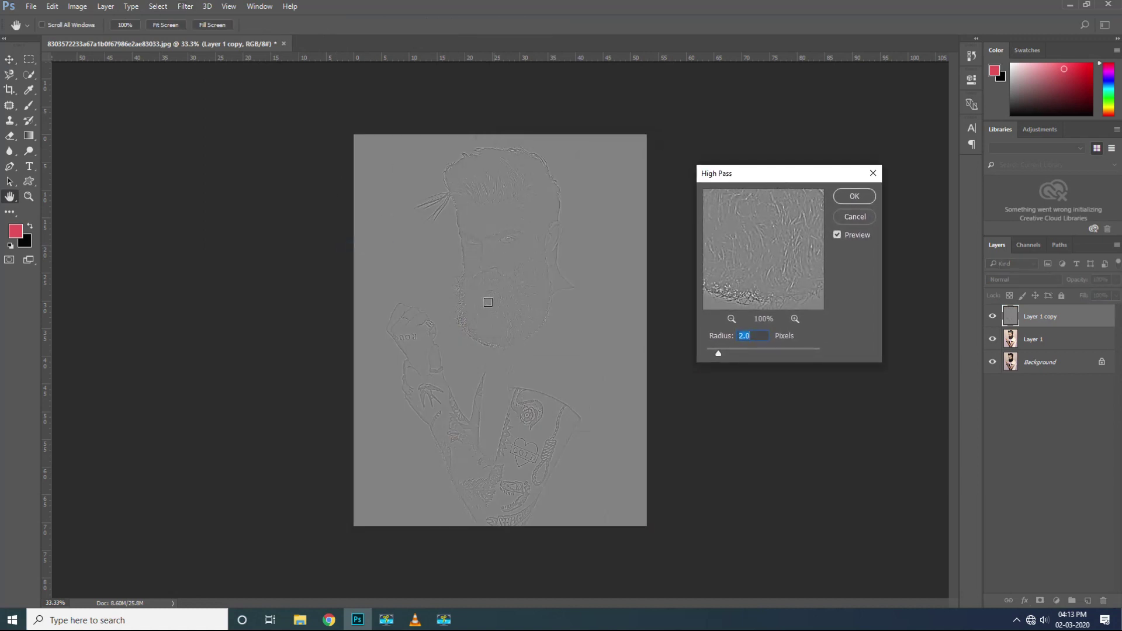
left_click(855, 196)
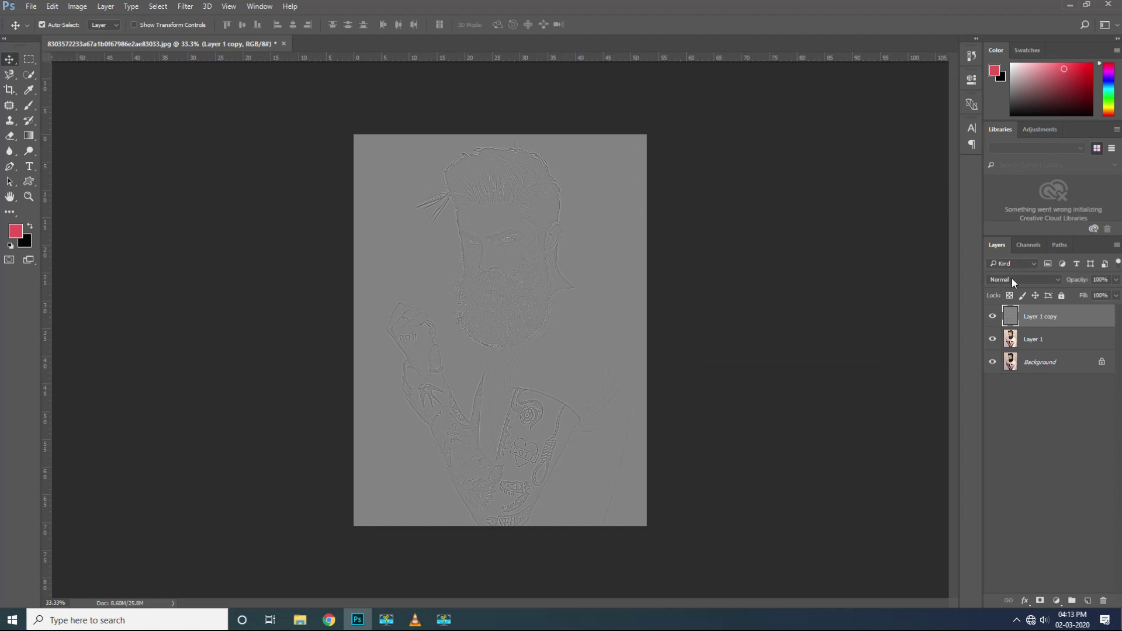
left_click(1036, 279)
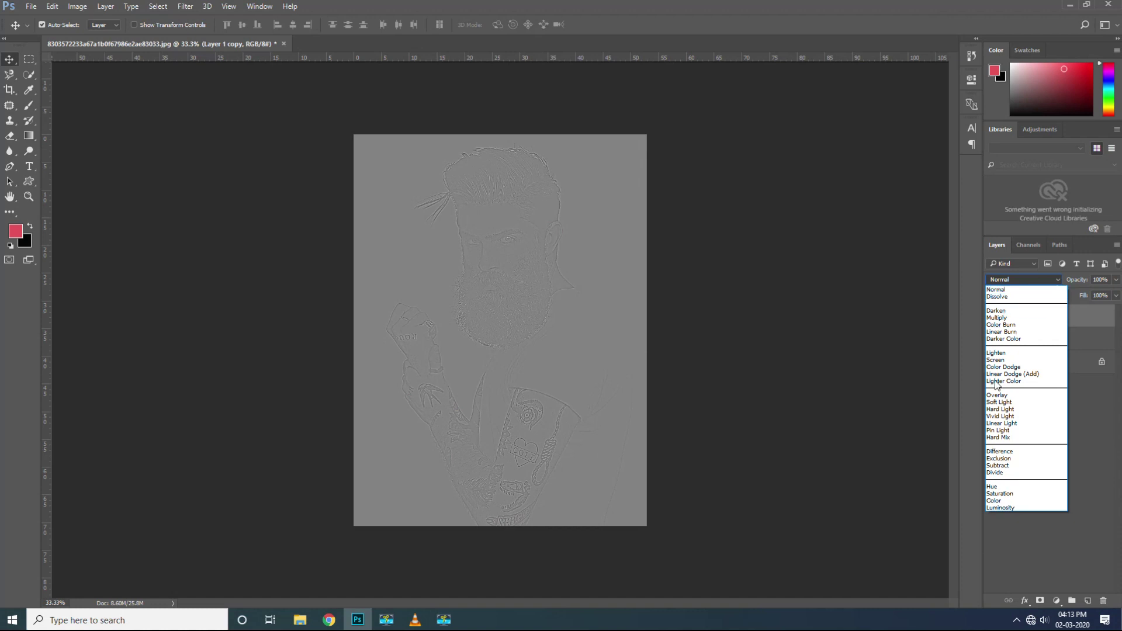
left_click(1037, 396)
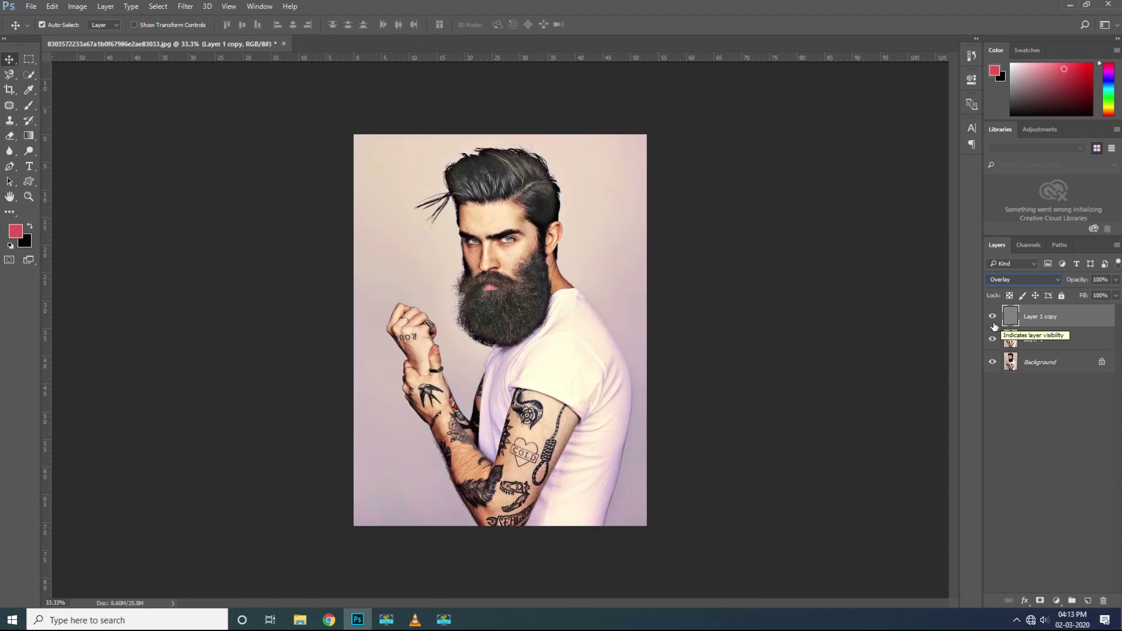
Merge the High Pass layer and Layer 1 into a single Layer 1 copy.
key("ctrl")
left_click(1046, 343, "ctrl")
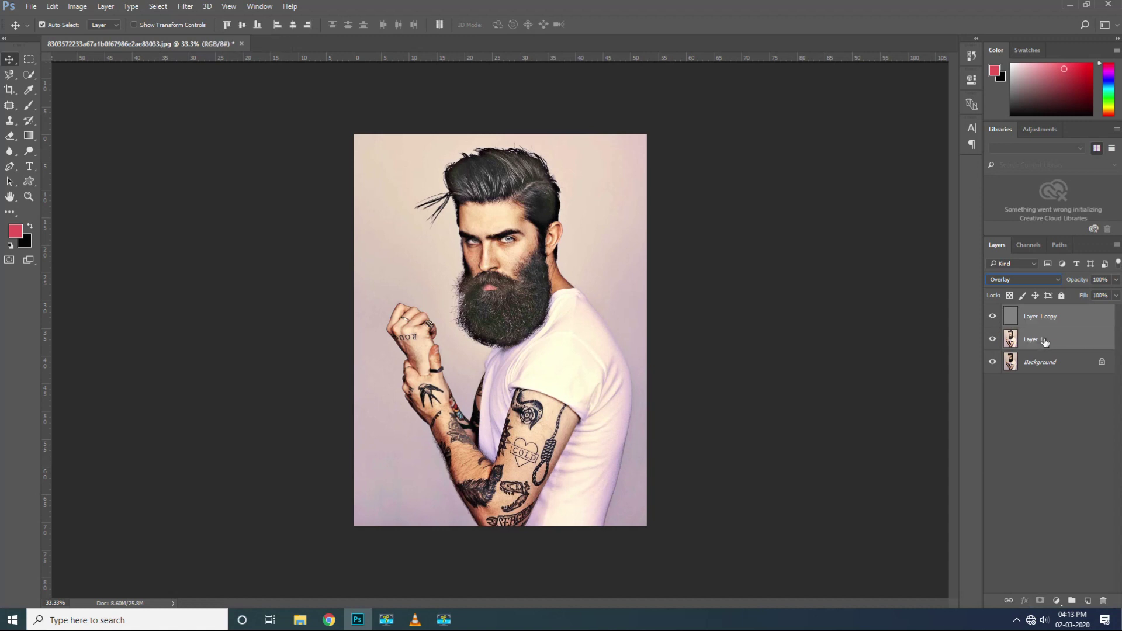
right_click(1044, 339)
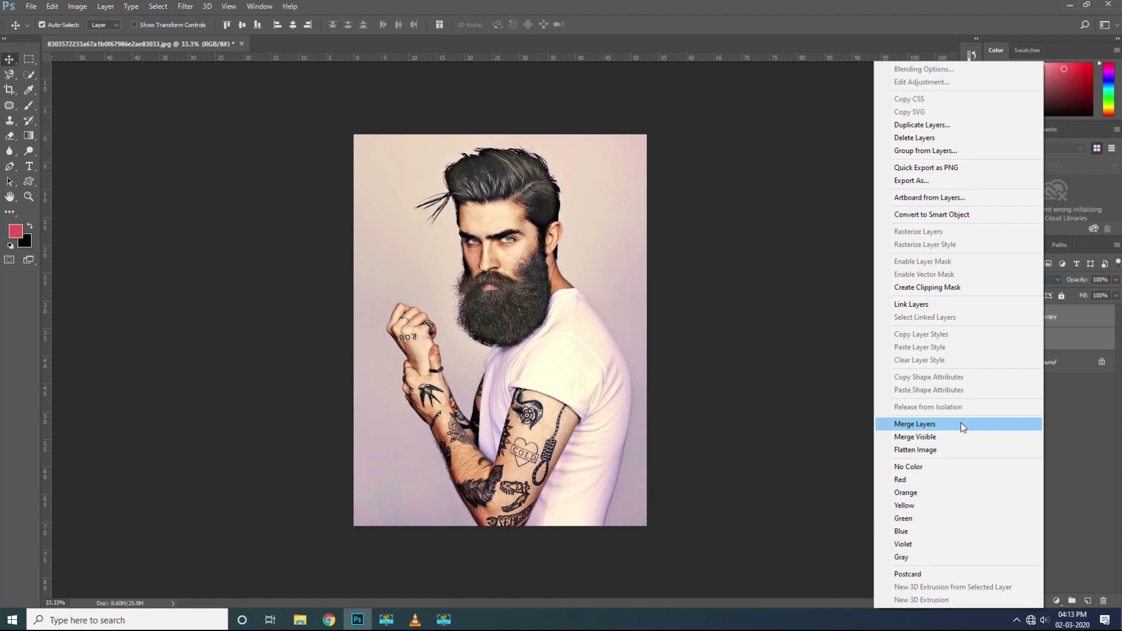
left_click(961, 423)
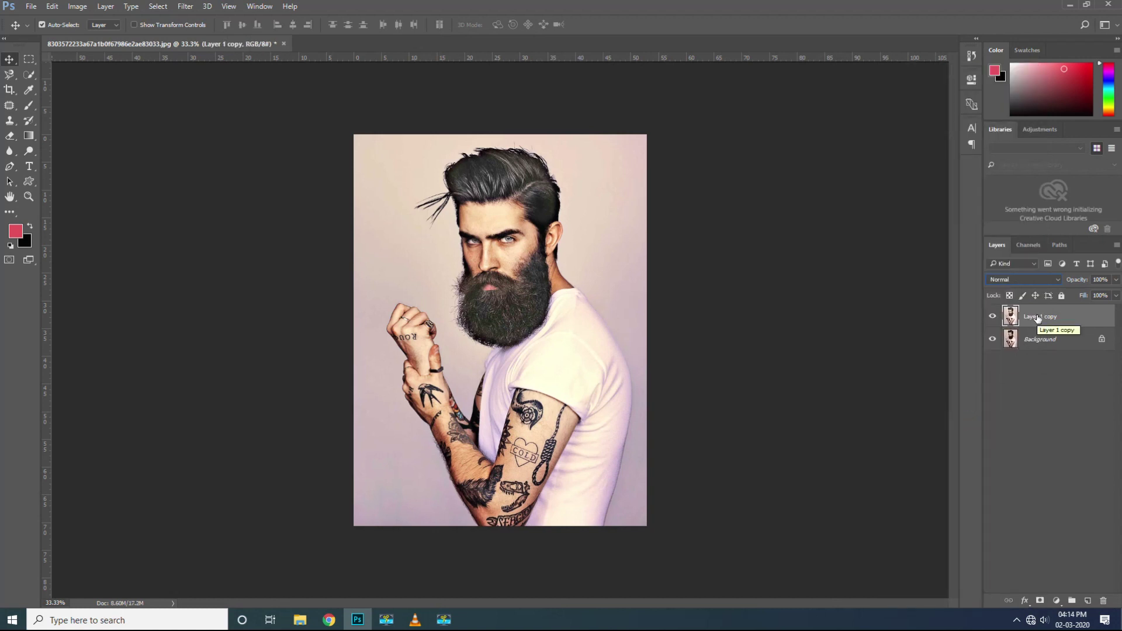
left_click(185, 7)
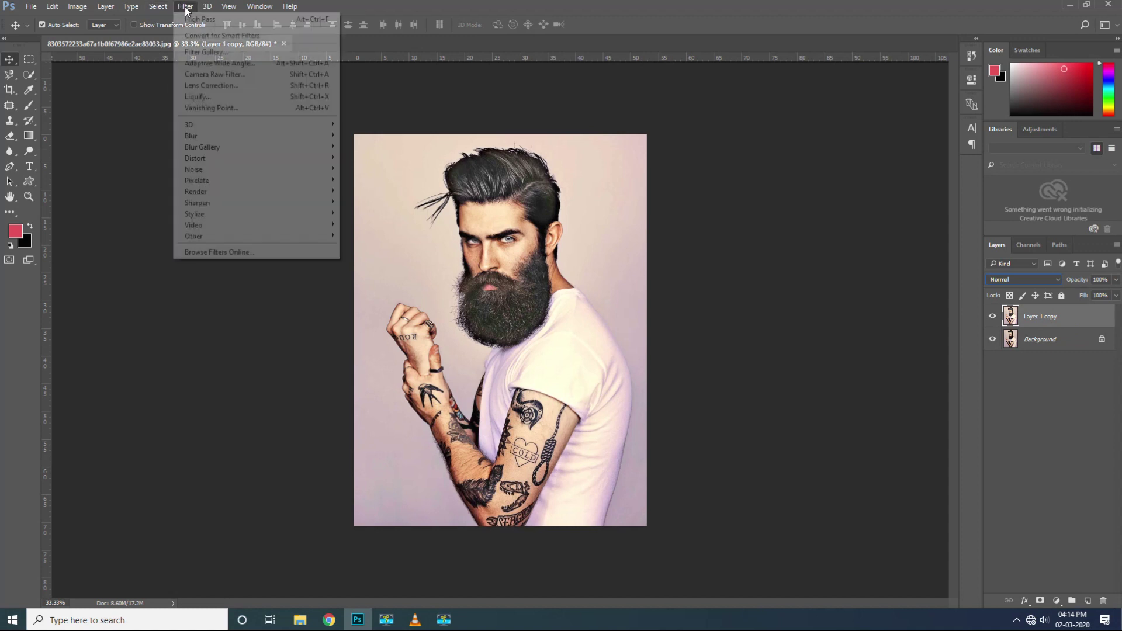
mouse_move(254, 202)
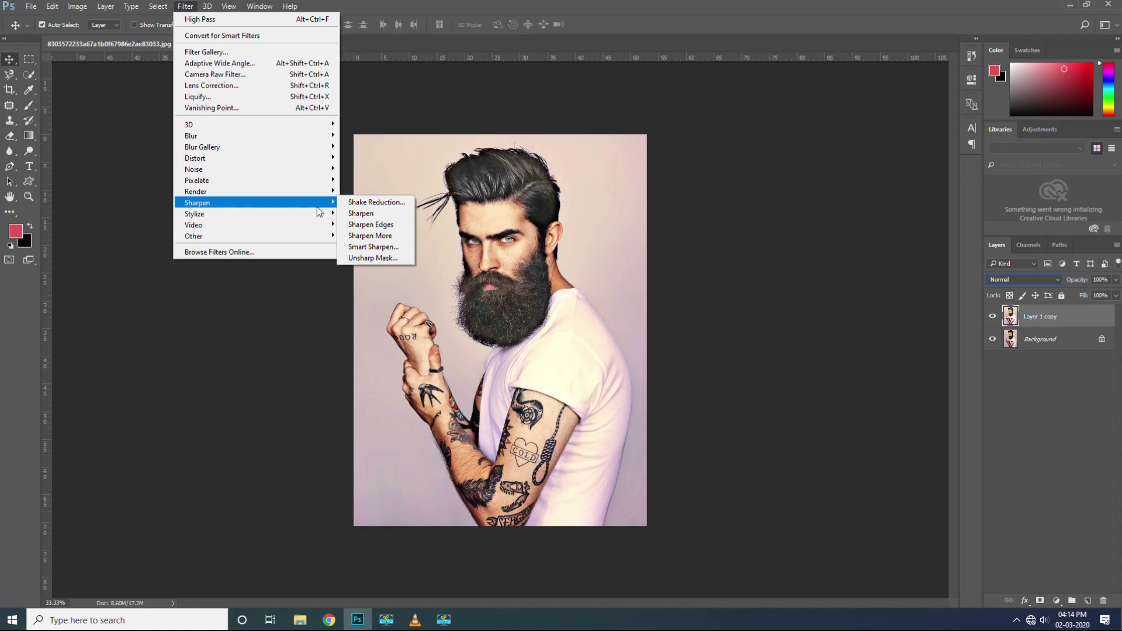
Sharpen Layer 1 copy with Unsharp Mask at 97% amount and 2-pixel radius.
left_click(372, 258)
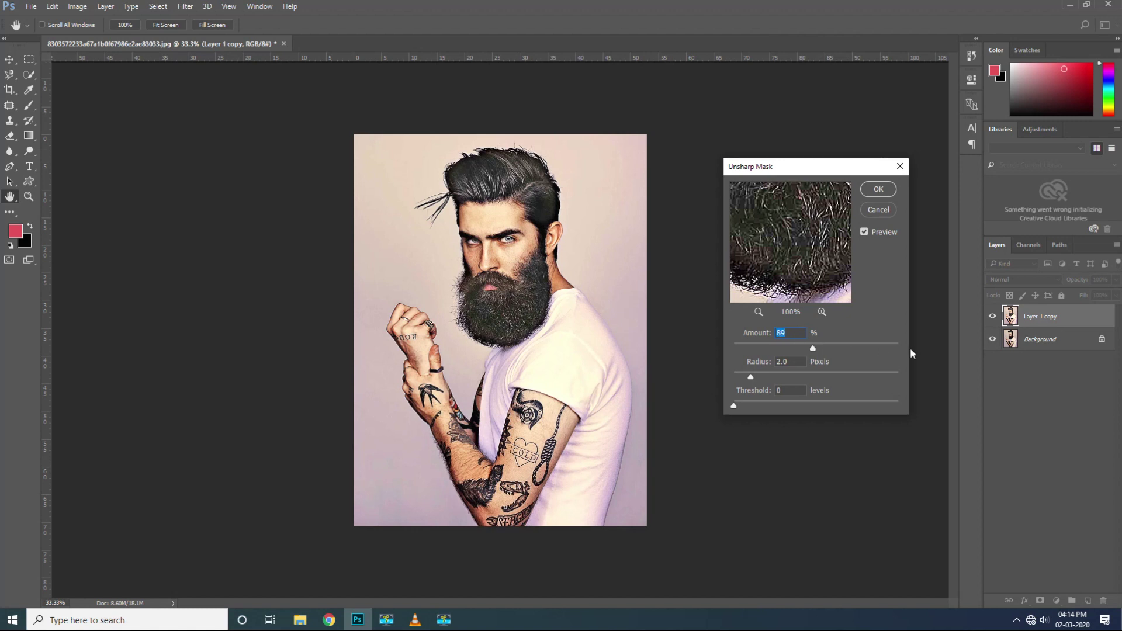
left_click_drag(814, 349, 839, 346)
left_click(878, 191)
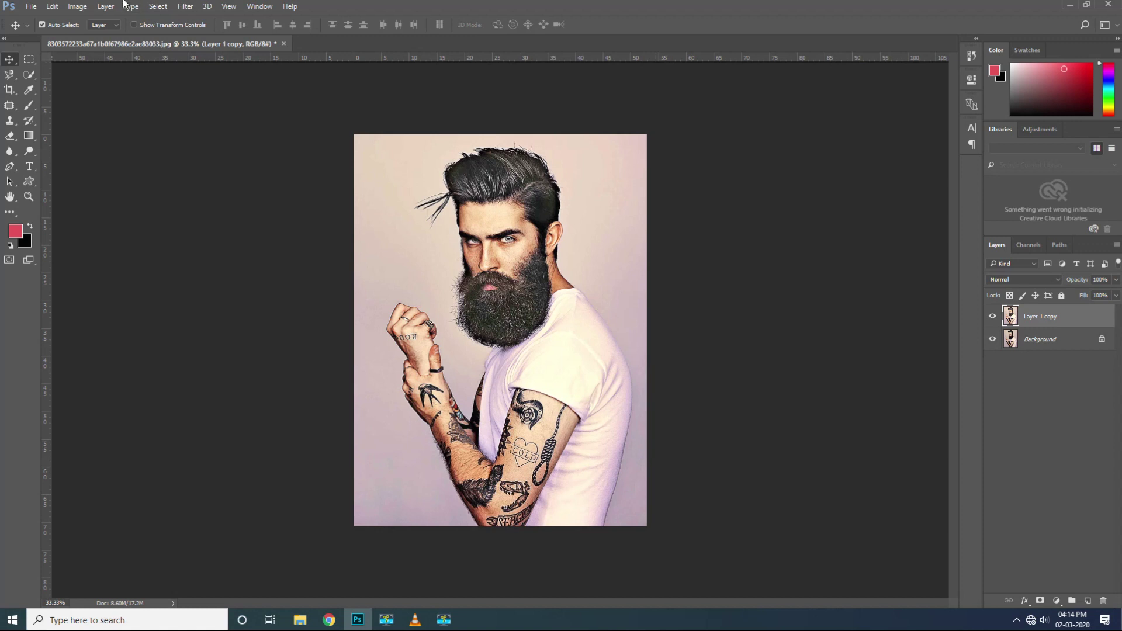
left_click(185, 6)
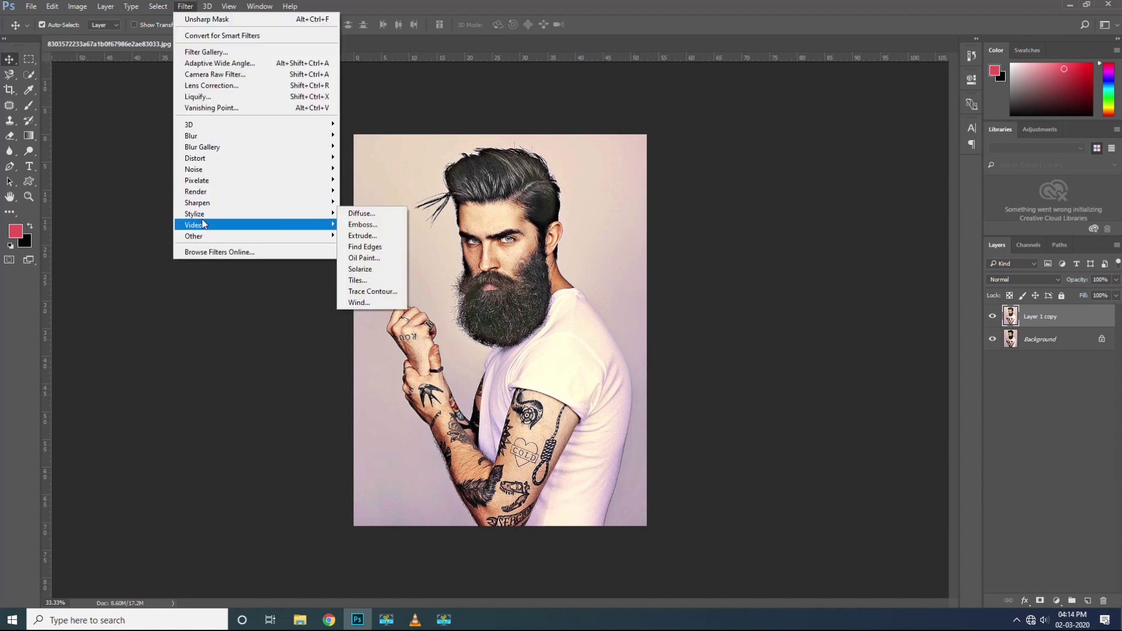
mouse_move(194, 213)
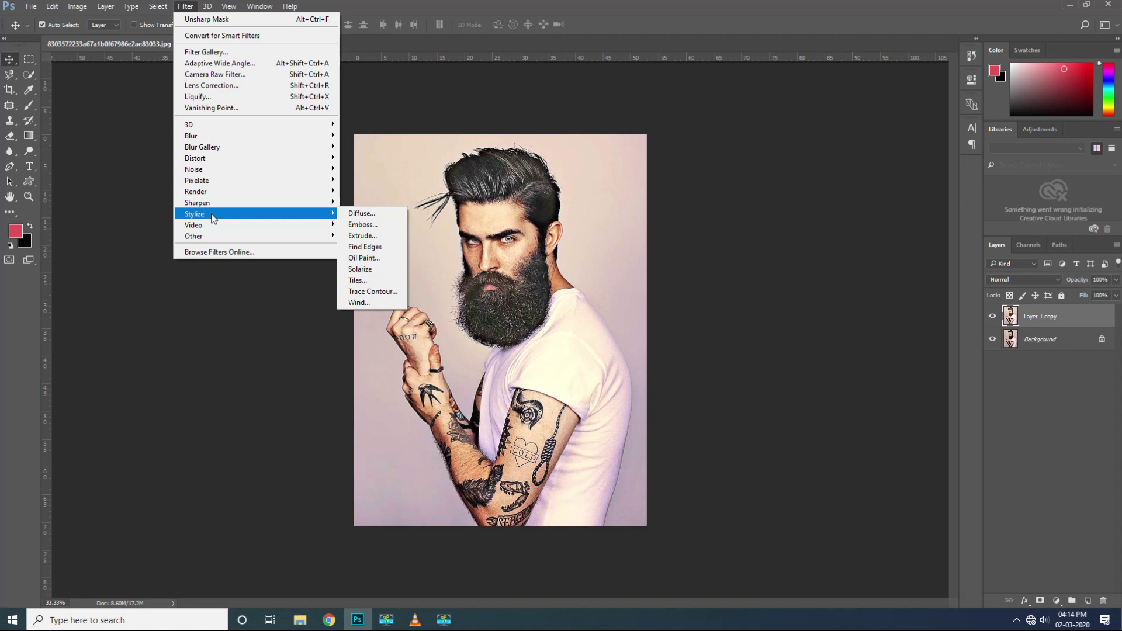
Apply the Diffuse filter in Anisotropic mode to Layer 1 copy.
left_click(360, 213)
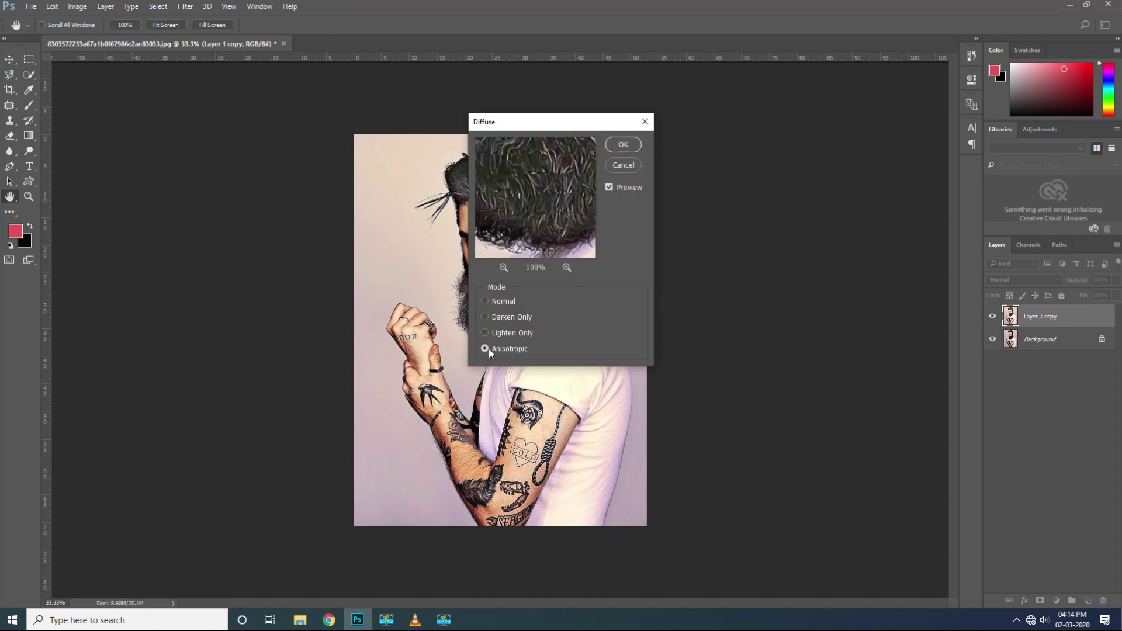
left_click(484, 333)
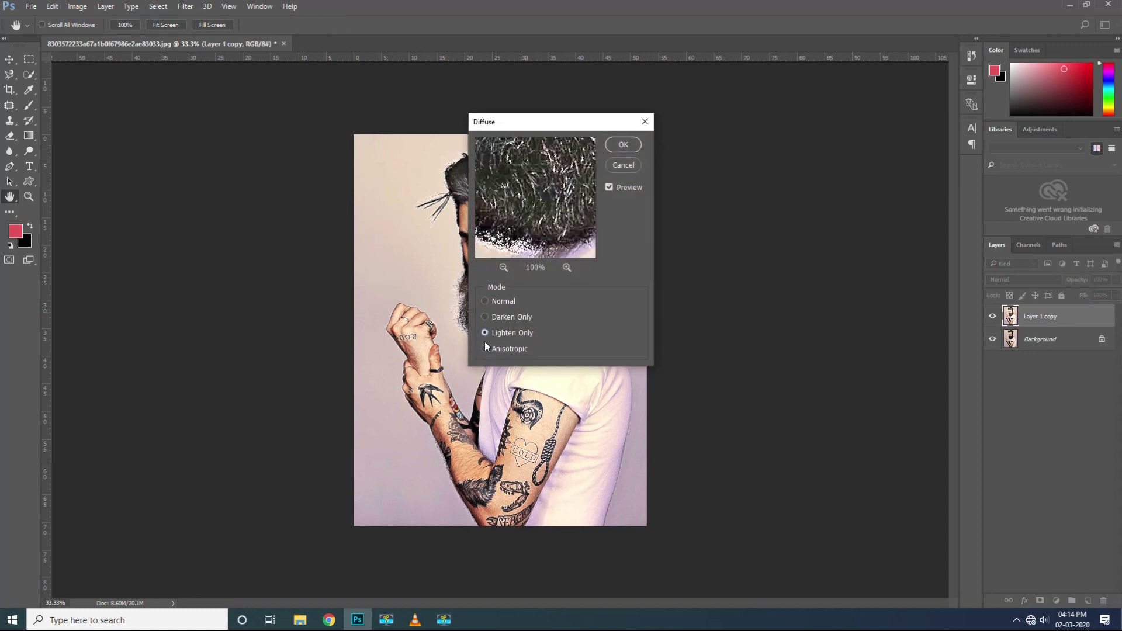
left_click_drag(523, 120, 704, 132)
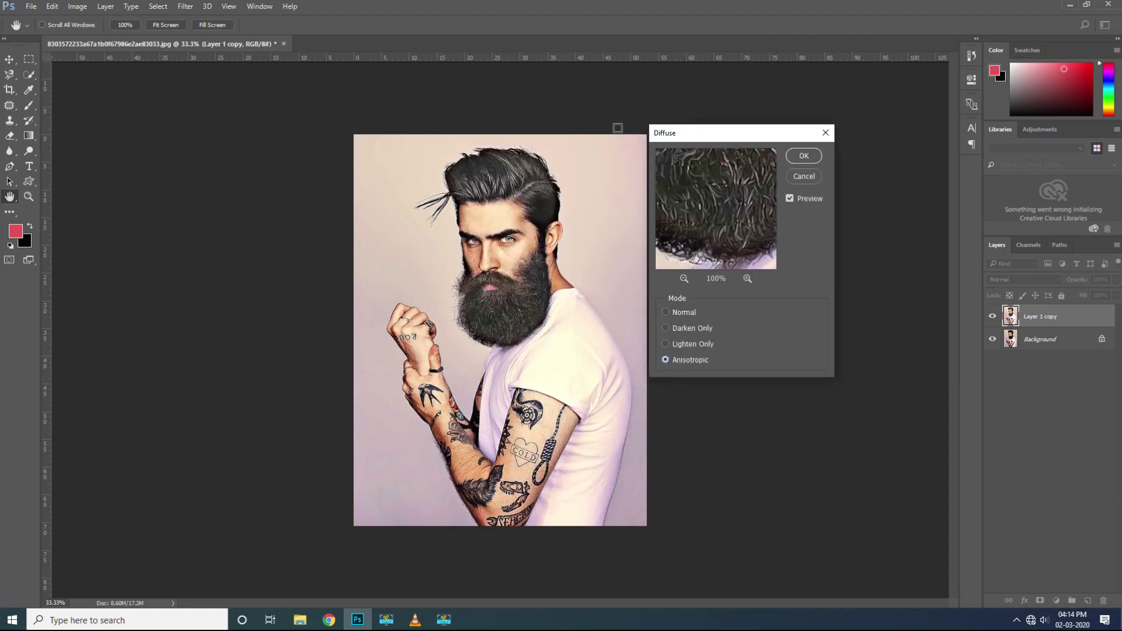
left_click(666, 344)
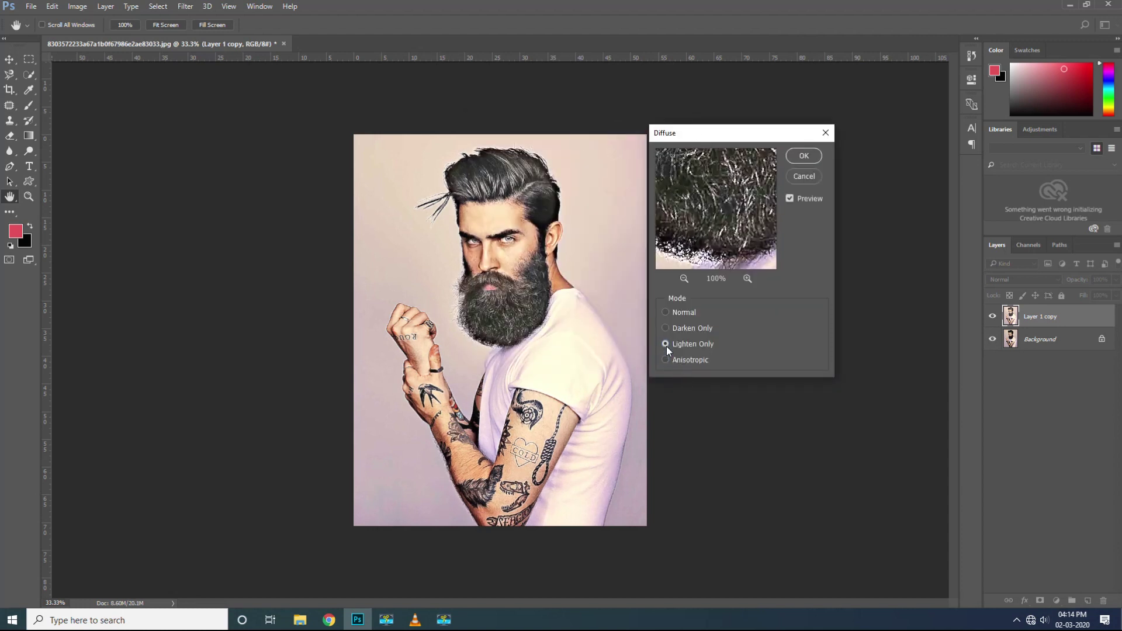
left_click(665, 360)
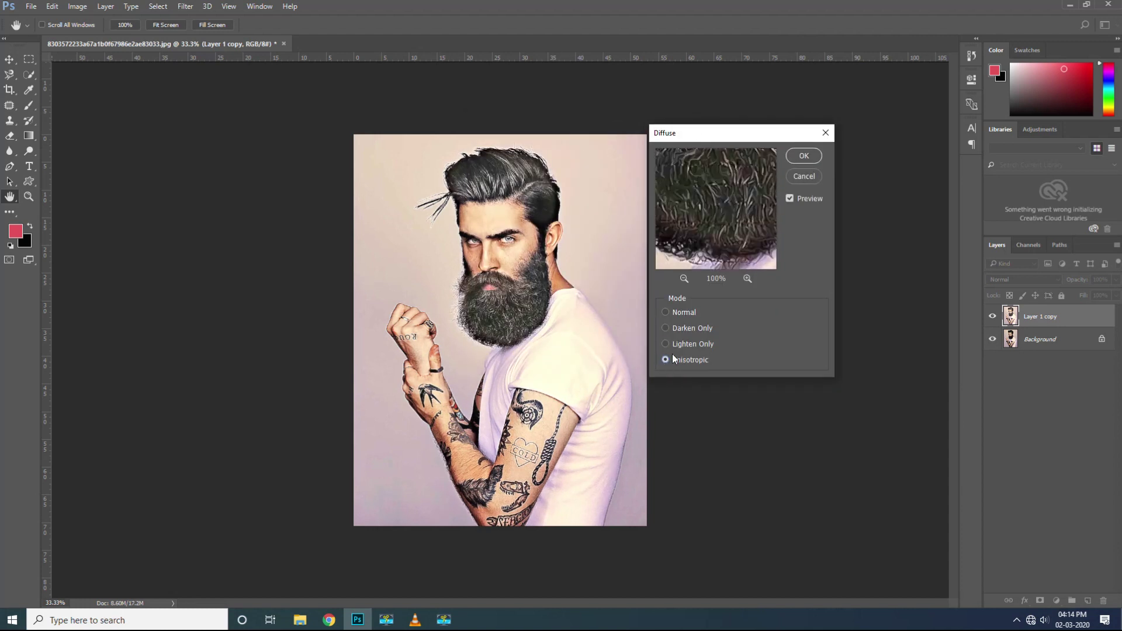
left_click(805, 156)
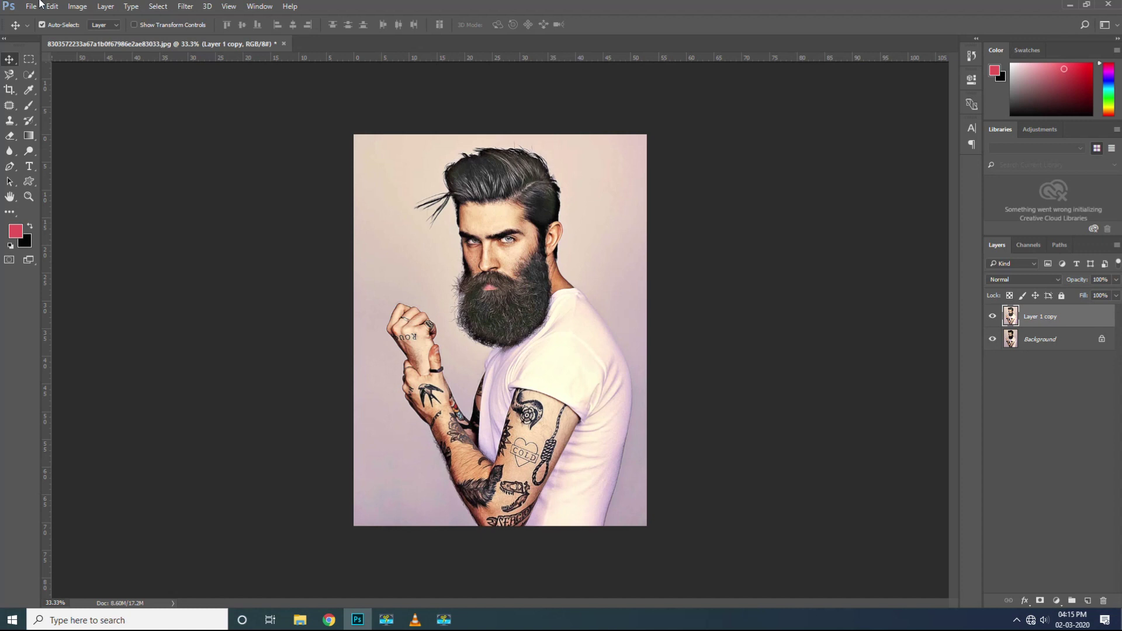
left_click(71, 7)
mouse_move(98, 113)
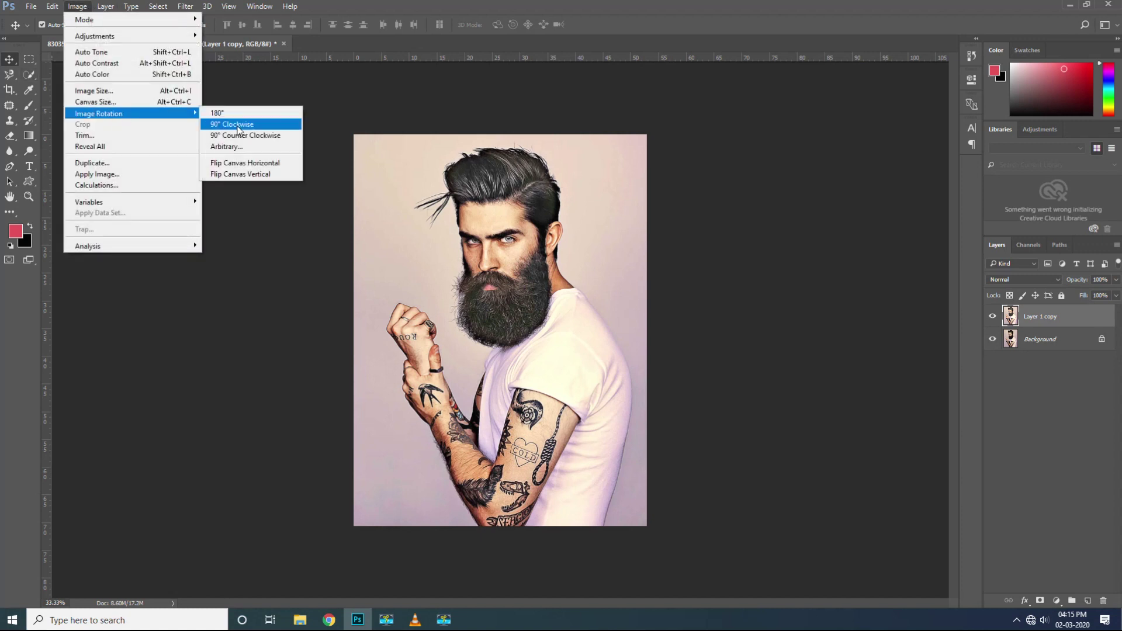
Rotate the canvas 90° clockwise three times, reapplying Diffuse after each turn.
left_click(232, 124)
left_click(185, 7)
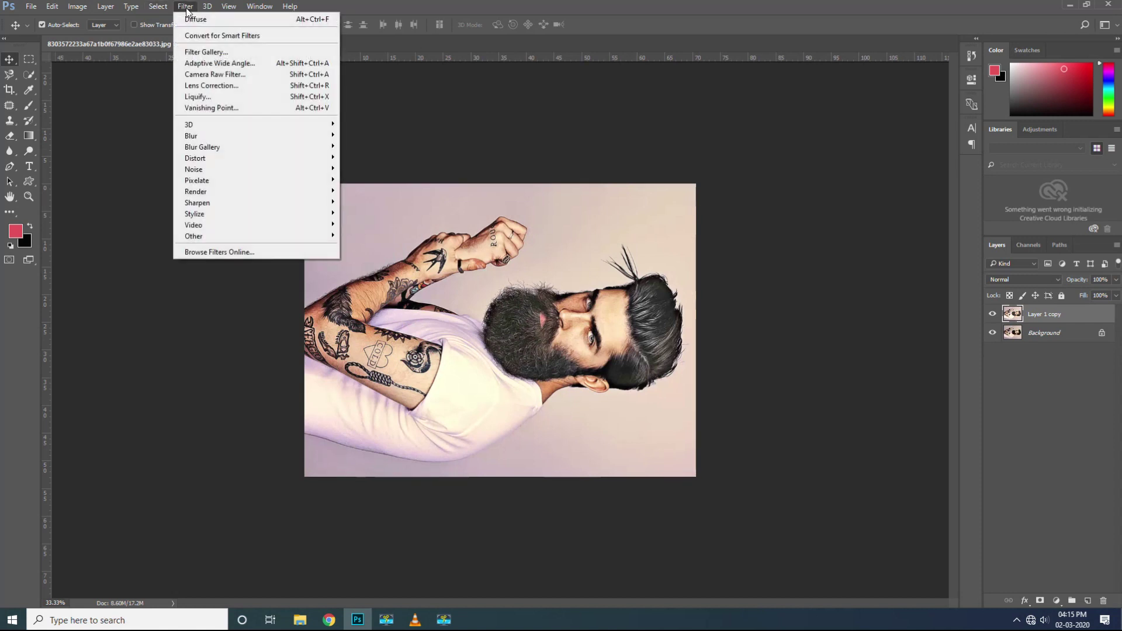
key("Escape")
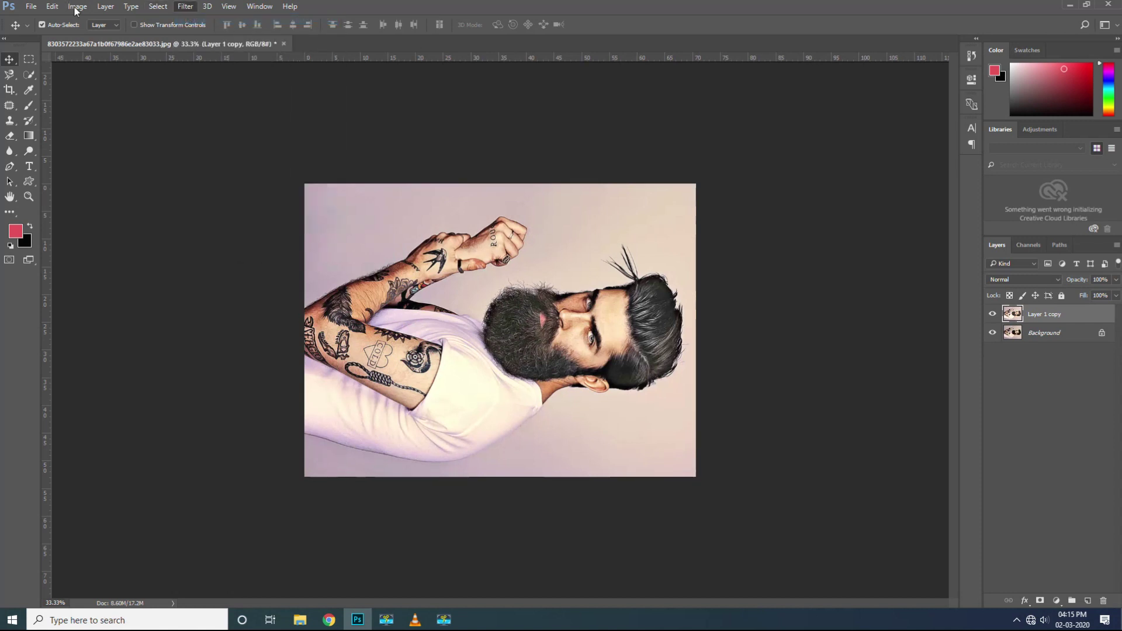
left_click(77, 7)
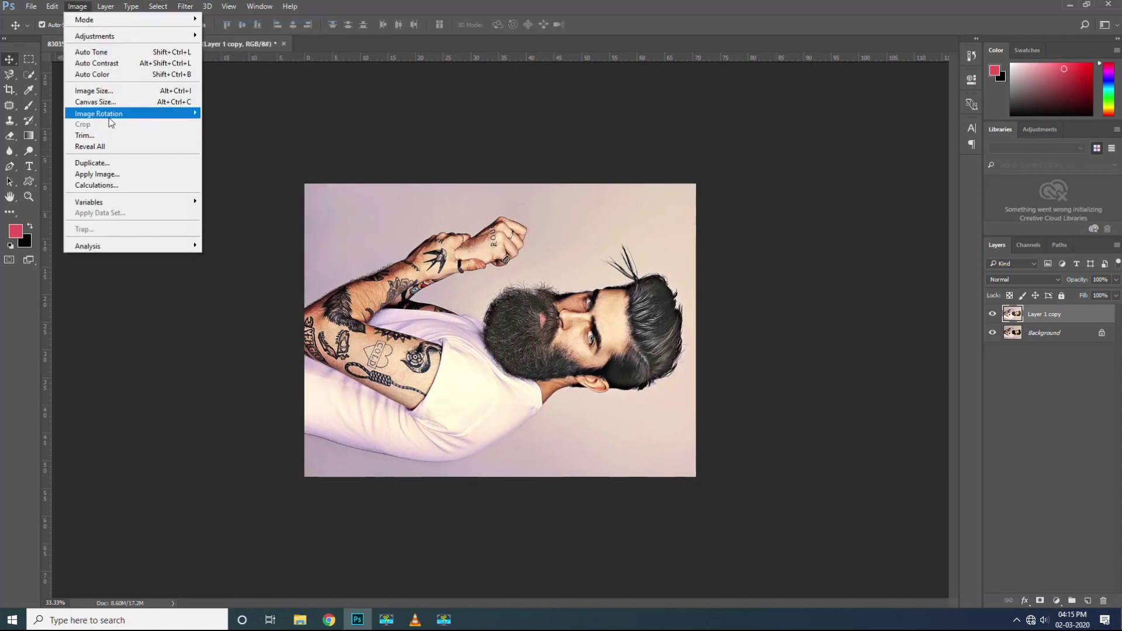
left_click(228, 127)
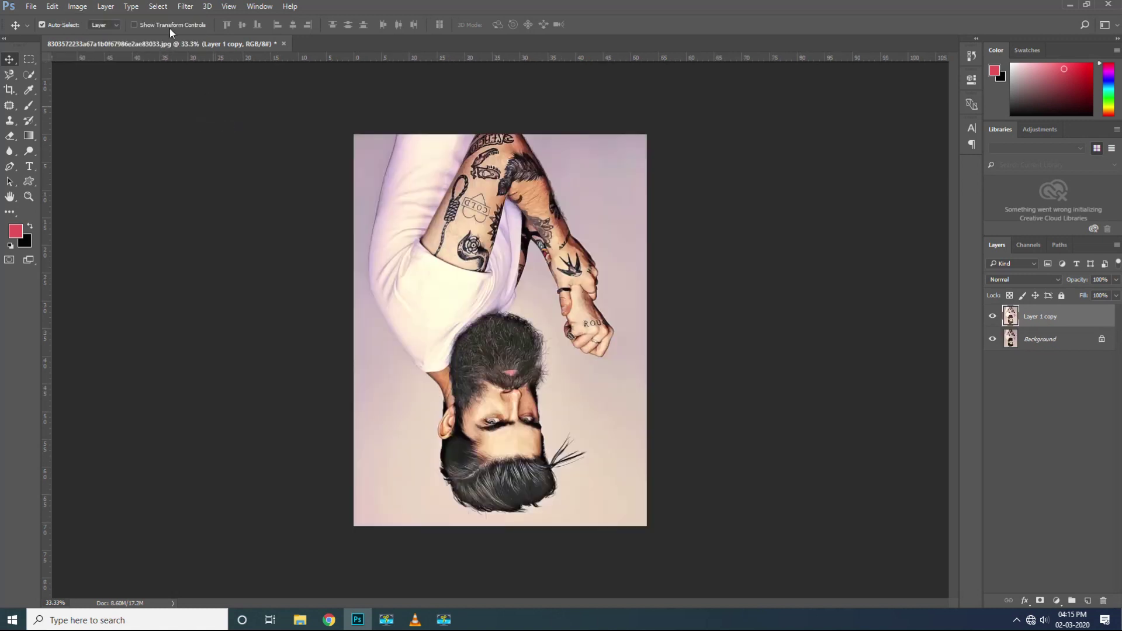
left_click(184, 7)
left_click(199, 22)
left_click(86, 7)
mouse_move(98, 114)
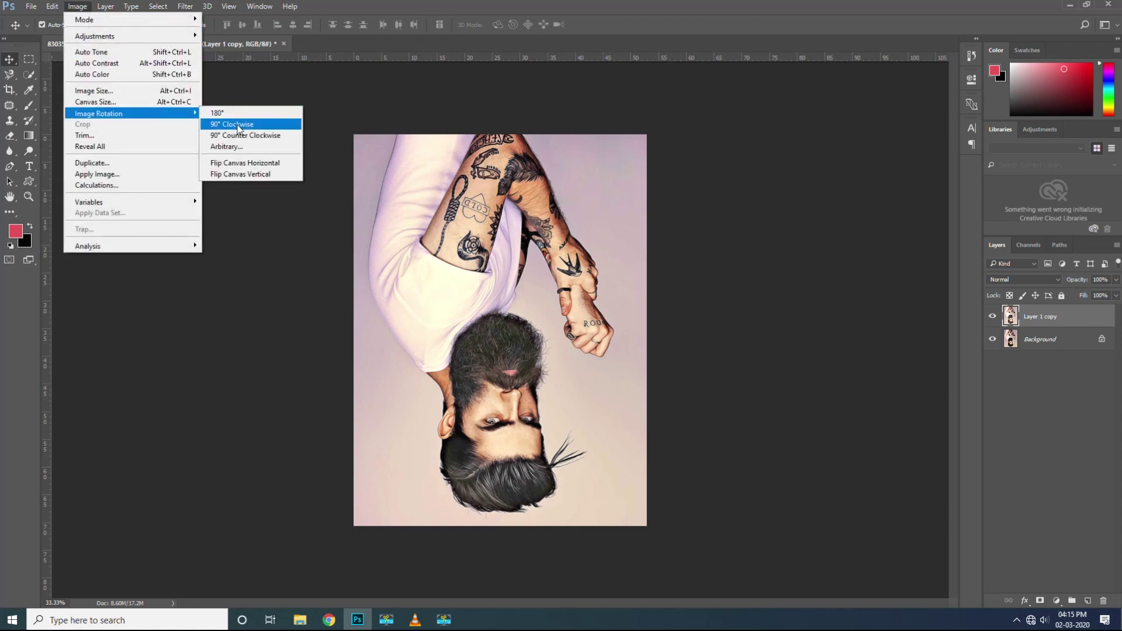
left_click(237, 123)
left_click(186, 6)
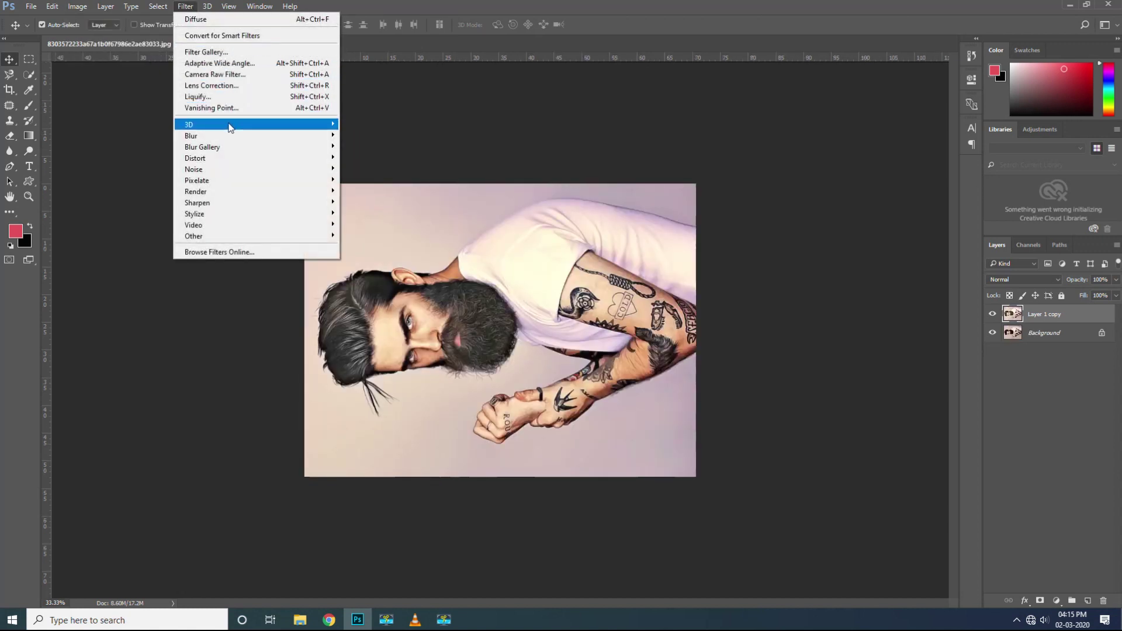
left_click(211, 21)
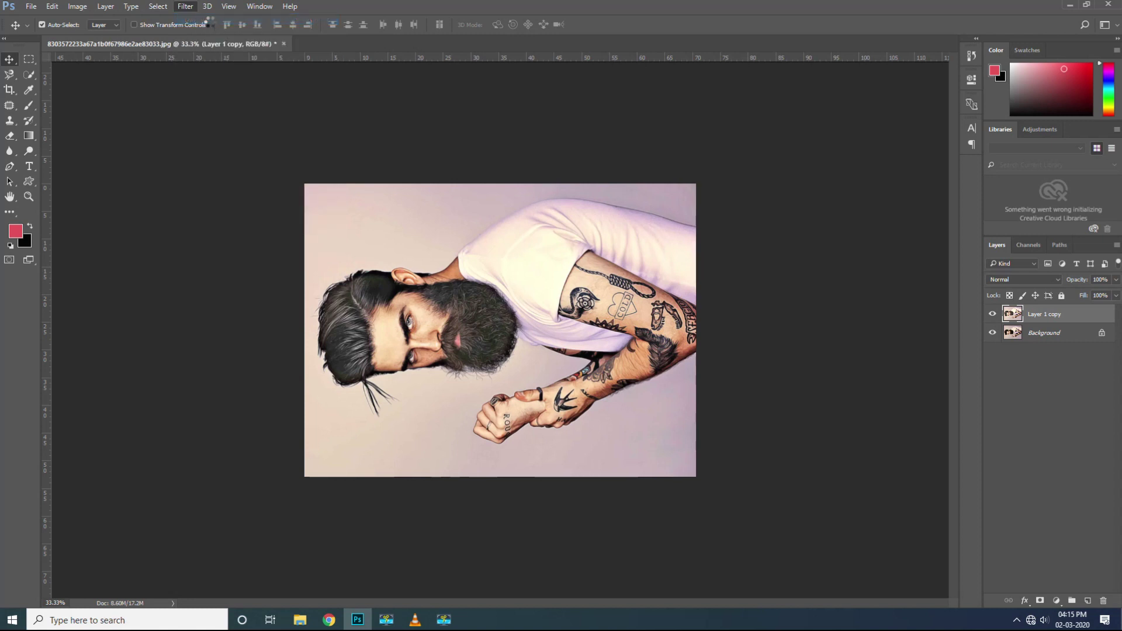
Rotate the portrait 90° clockwise back upright and reapply Diffuse once more.
left_click(79, 7)
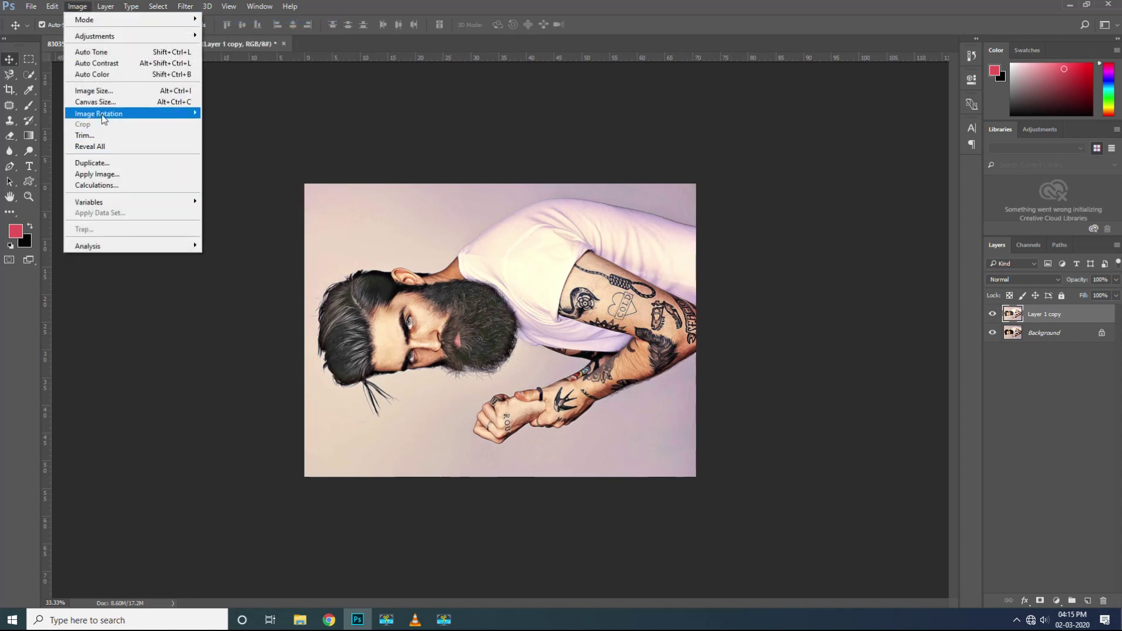
mouse_move(98, 113)
left_click(217, 125)
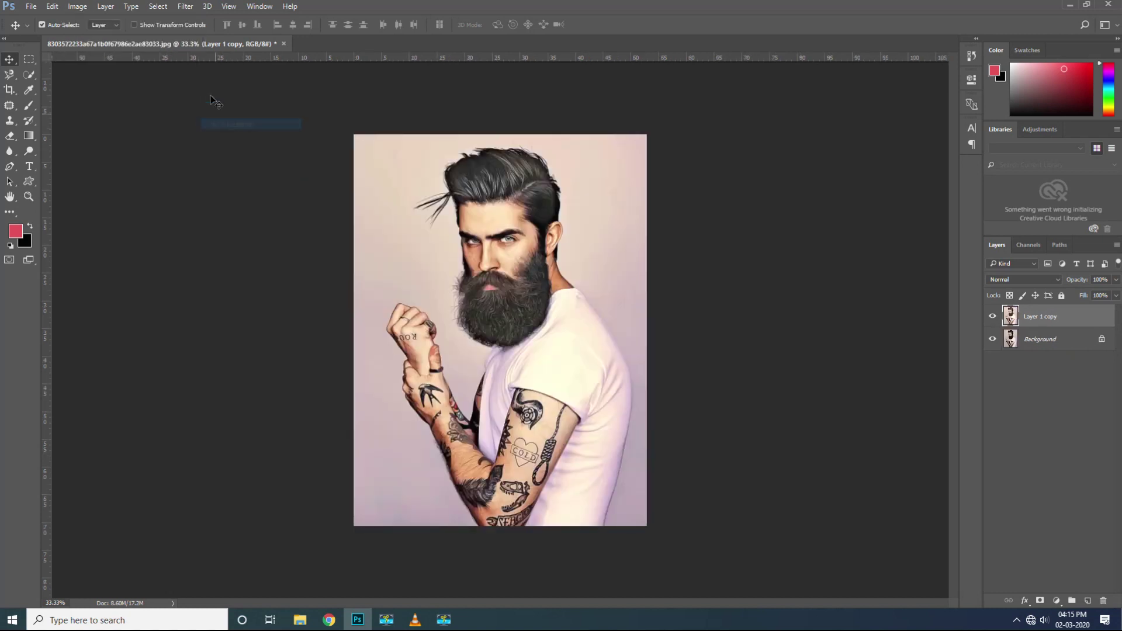
left_click(185, 6)
left_click(208, 22)
left_click(183, 7)
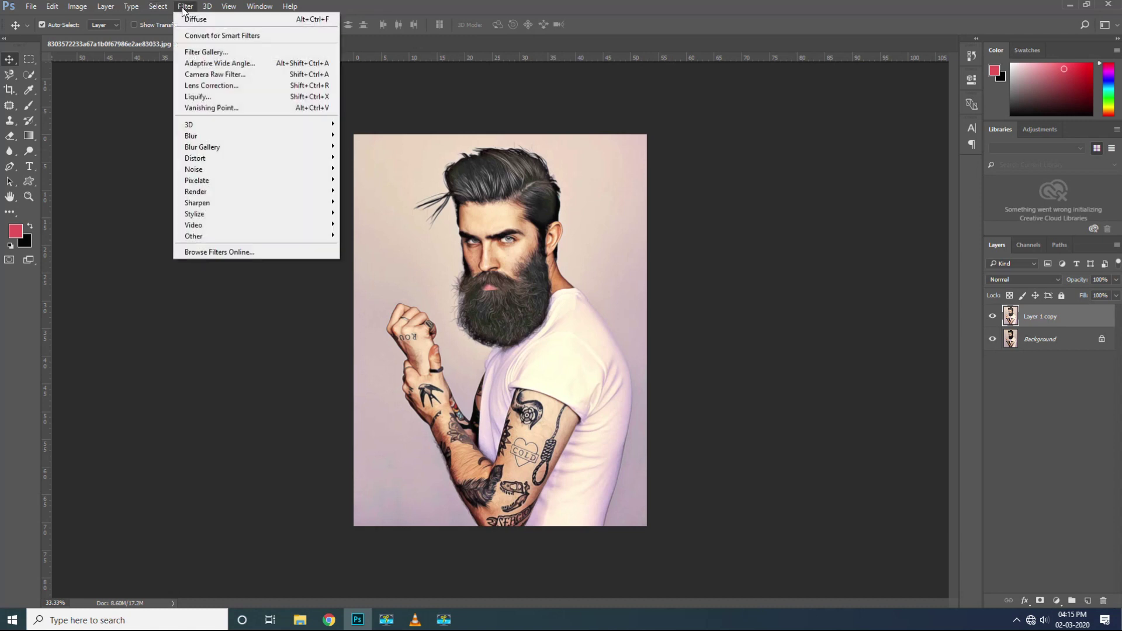
mouse_move(195, 169)
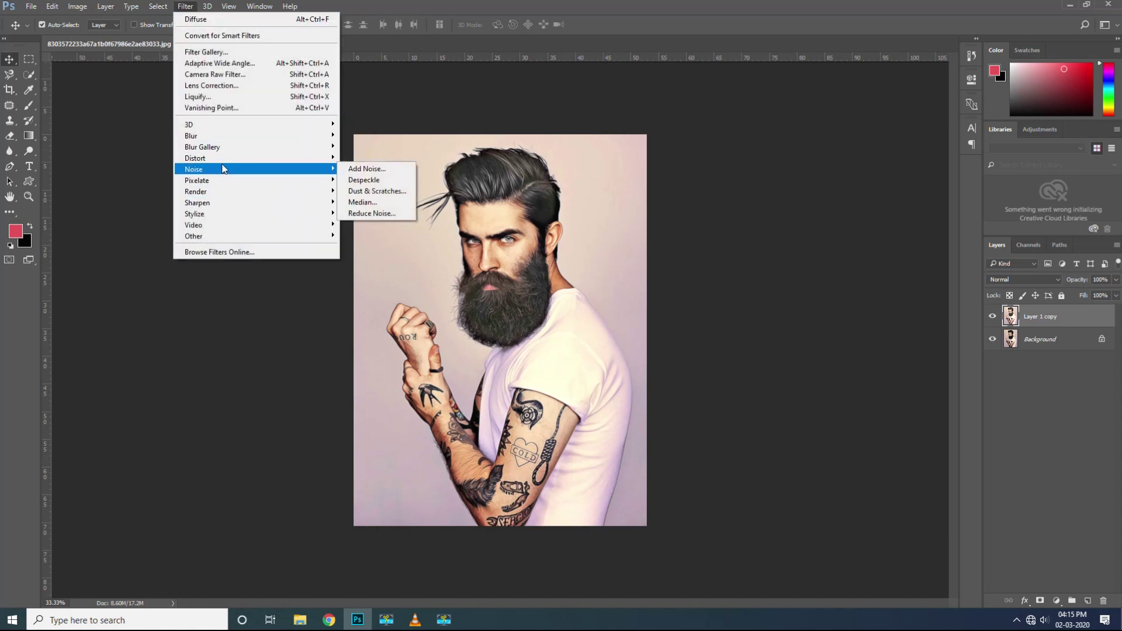
Apply Reduce Noise with strength 10, preserve details 4 and colour noise reduction 0.
left_click(379, 214)
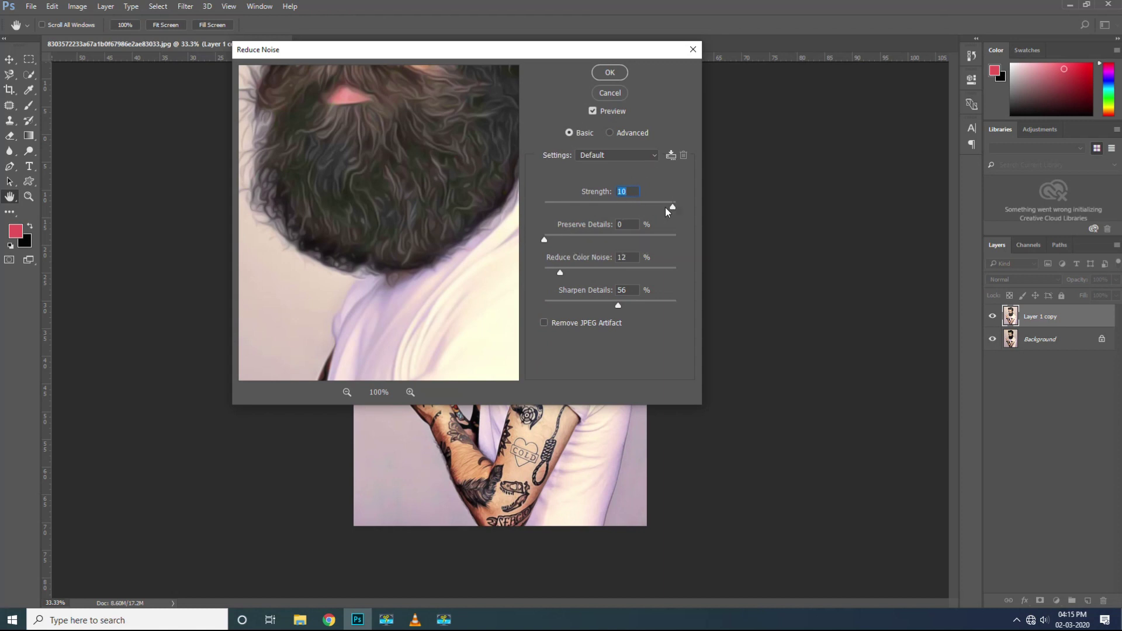
left_click_drag(702, 208, 714, 206)
mouse_move(545, 240)
left_mouse_down()
mouse_move(593, 240)
mouse_move(560, 241)
mouse_move(580, 248)
left_mouse_up()
mouse_move(650, 240)
left_mouse_down()
mouse_move(541, 233)
mouse_move(598, 238)
left_mouse_up()
left_click_drag(549, 274, 532, 272)
left_click(610, 74)
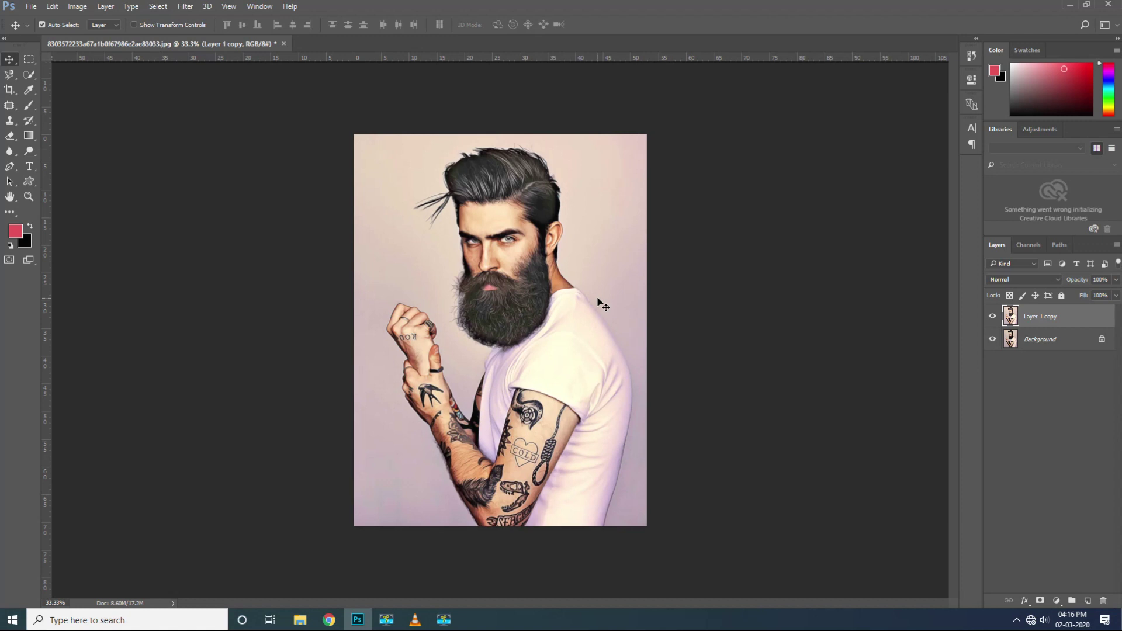
left_click(181, 8)
mouse_move(197, 202)
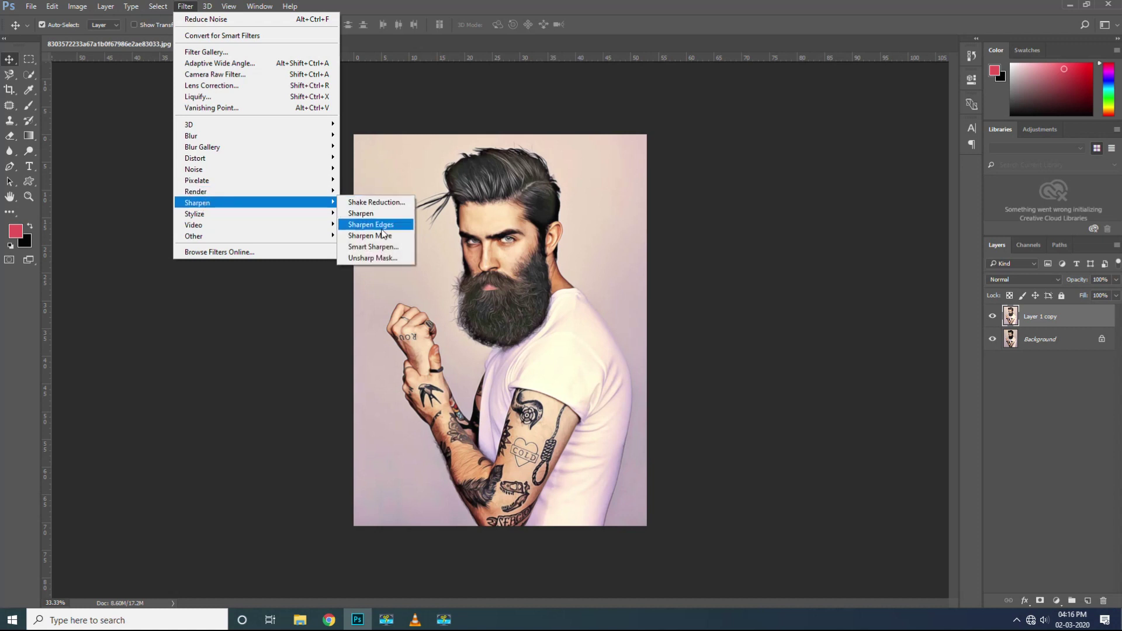
Apply Unsharp Mask at 91% amount, then duplicate the layer as Layer 1 copy 2.
left_click(369, 259)
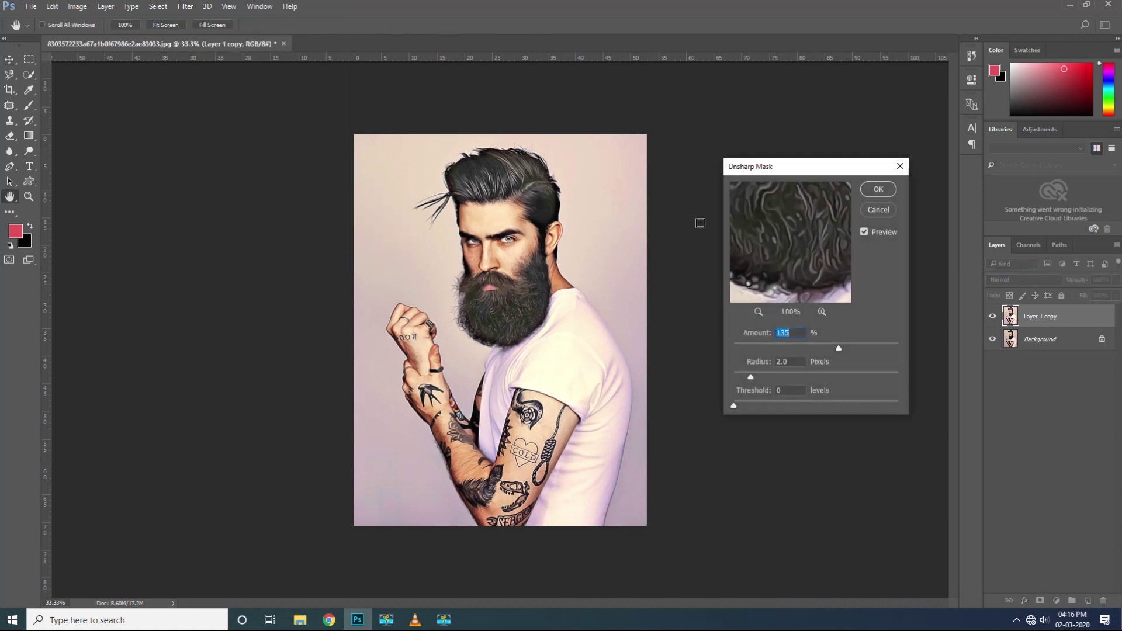
left_click_drag(822, 349, 818, 349)
left_click(810, 348)
left_click_drag(811, 348, 814, 348)
left_click(877, 190)
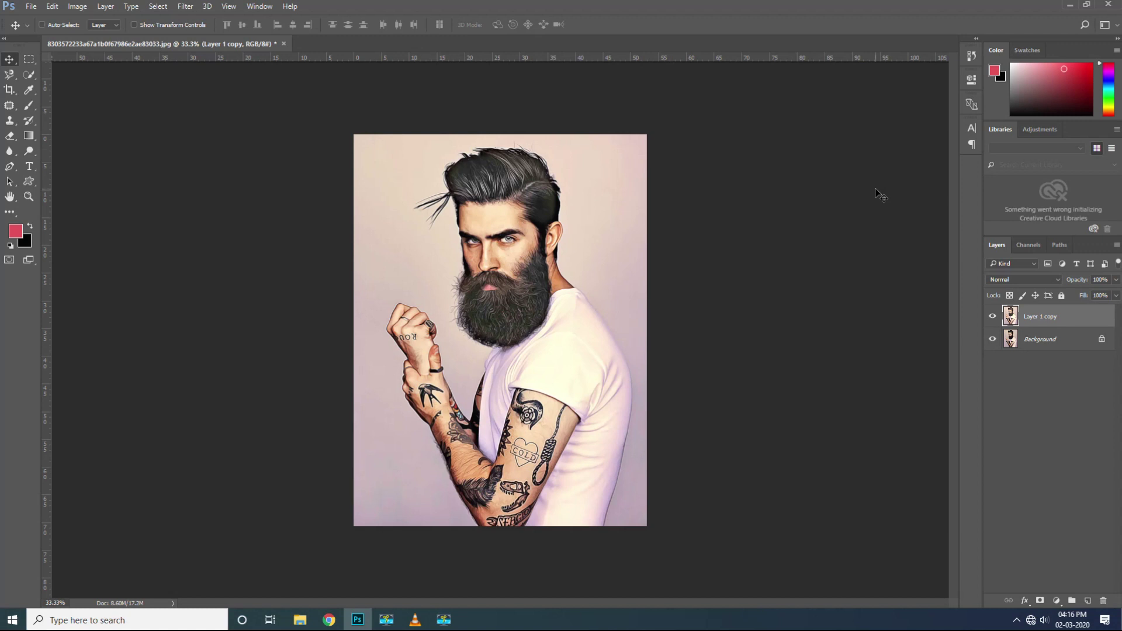
key("ctrl+j")
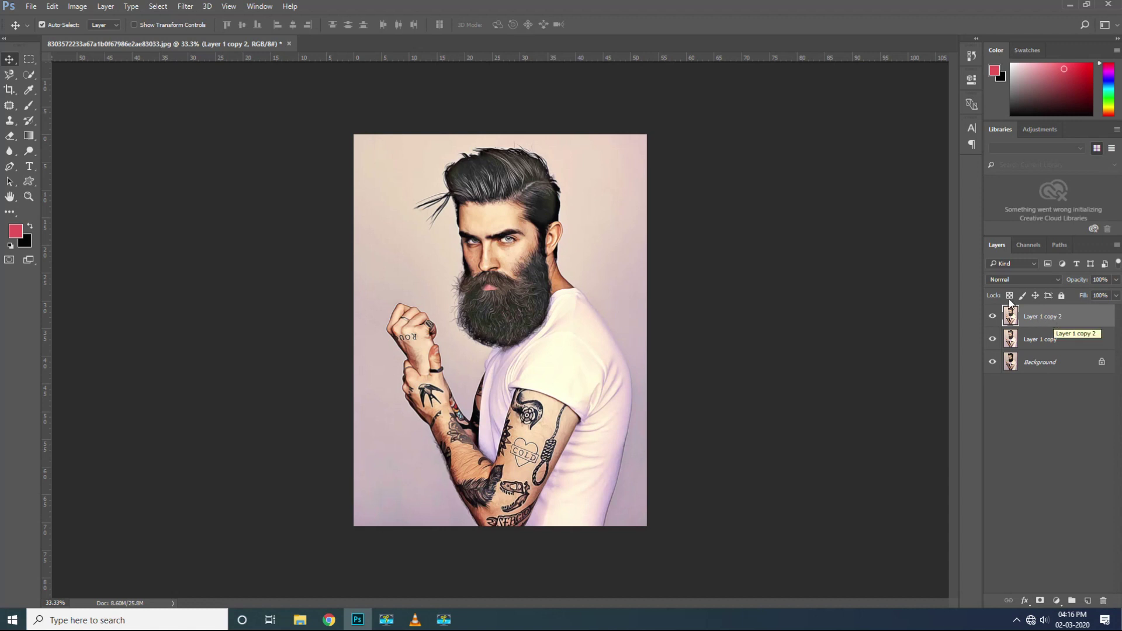
Apply High Pass to Layer 1 copy 2 and set its blend mode to Overlay.
left_click(187, 8)
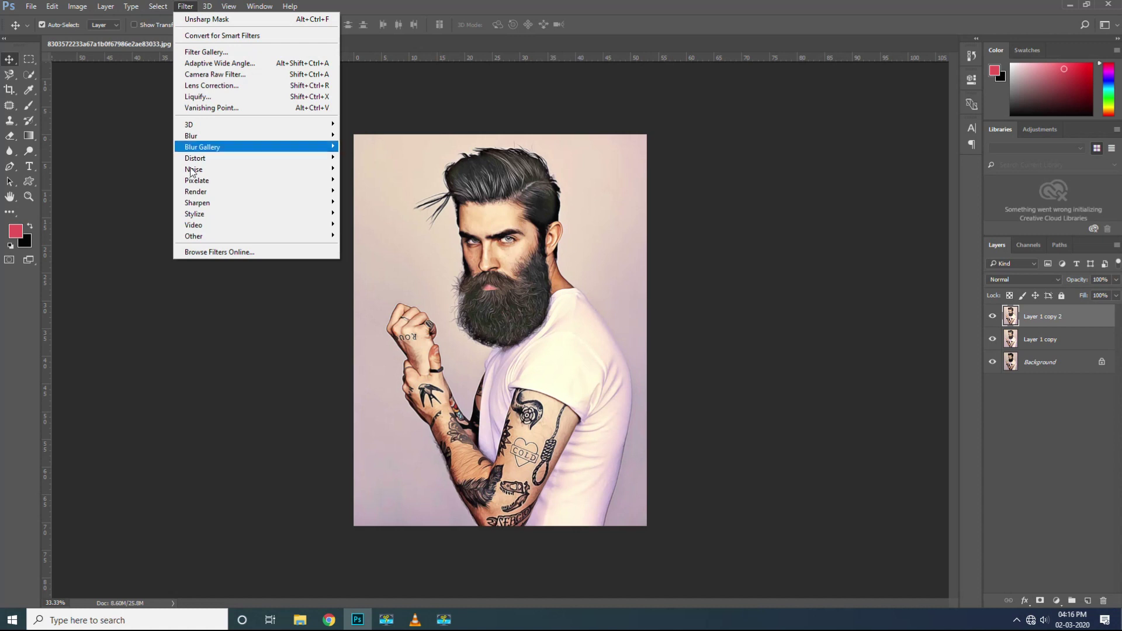
mouse_move(254, 237)
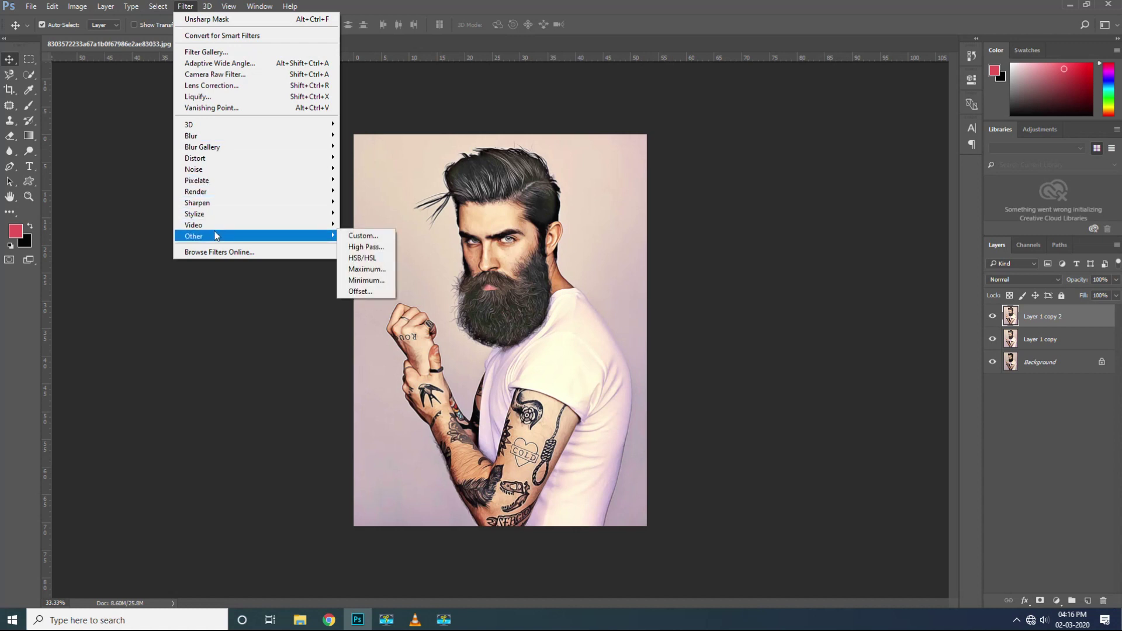
left_click(359, 248)
left_click(854, 196)
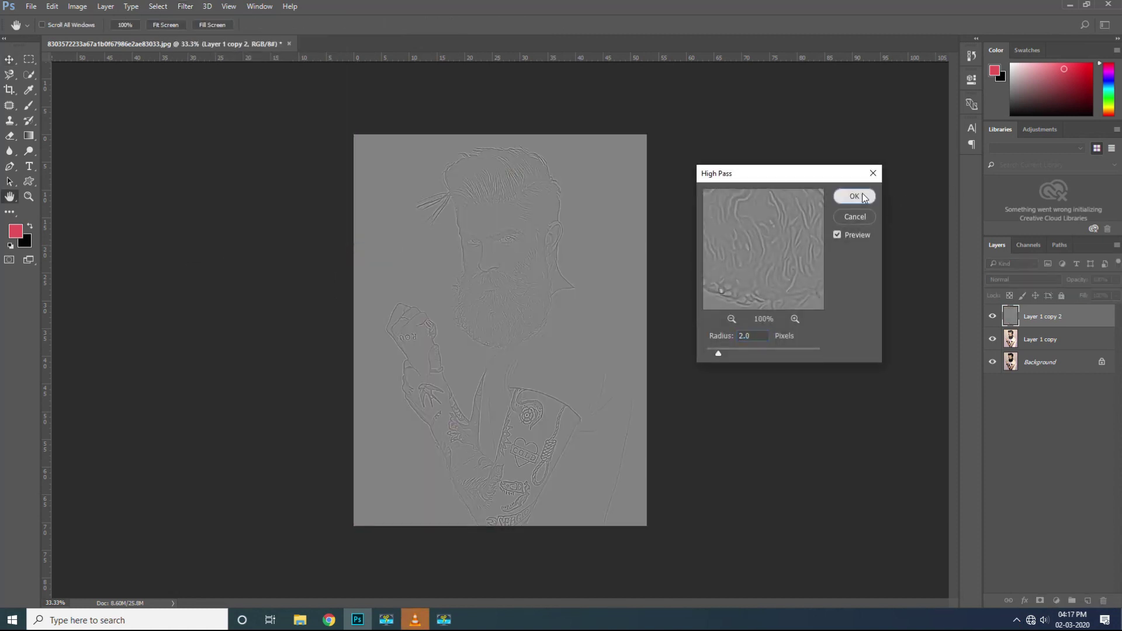
left_click(1004, 278)
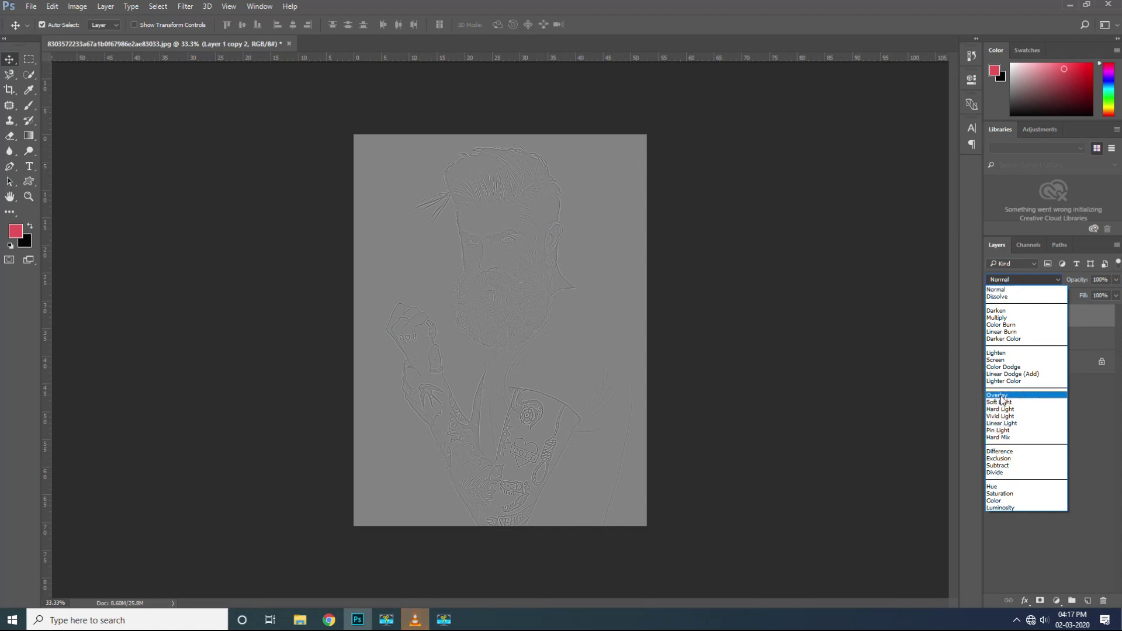
left_click(1024, 396)
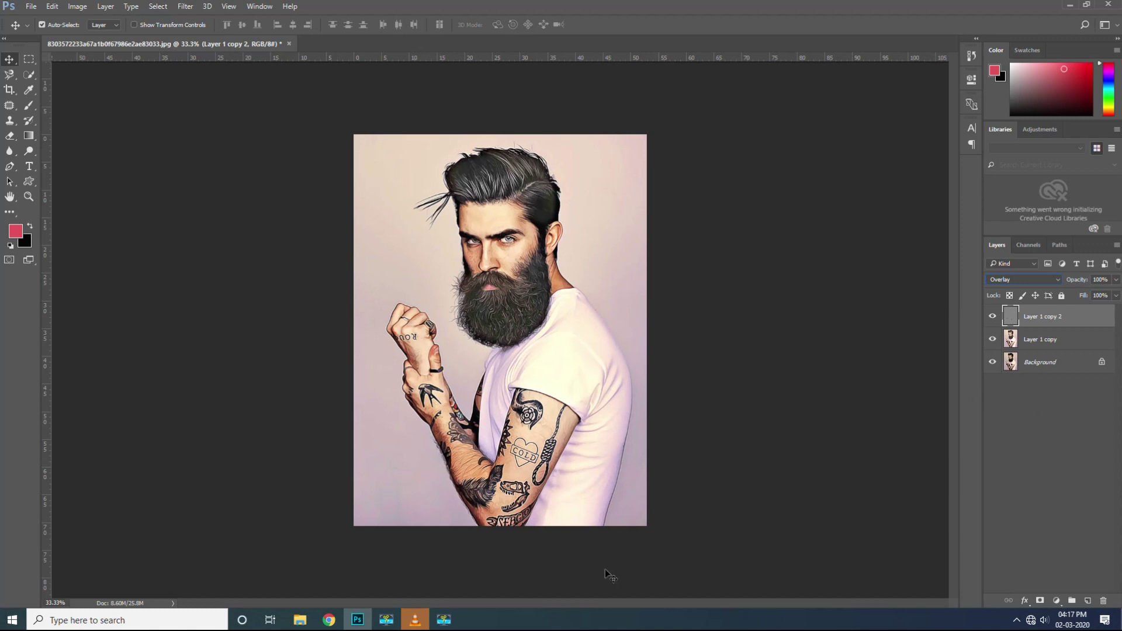
On a new layer, paint a soft magenta wash over the right side with an enlarged soft brush.
left_click(1088, 602)
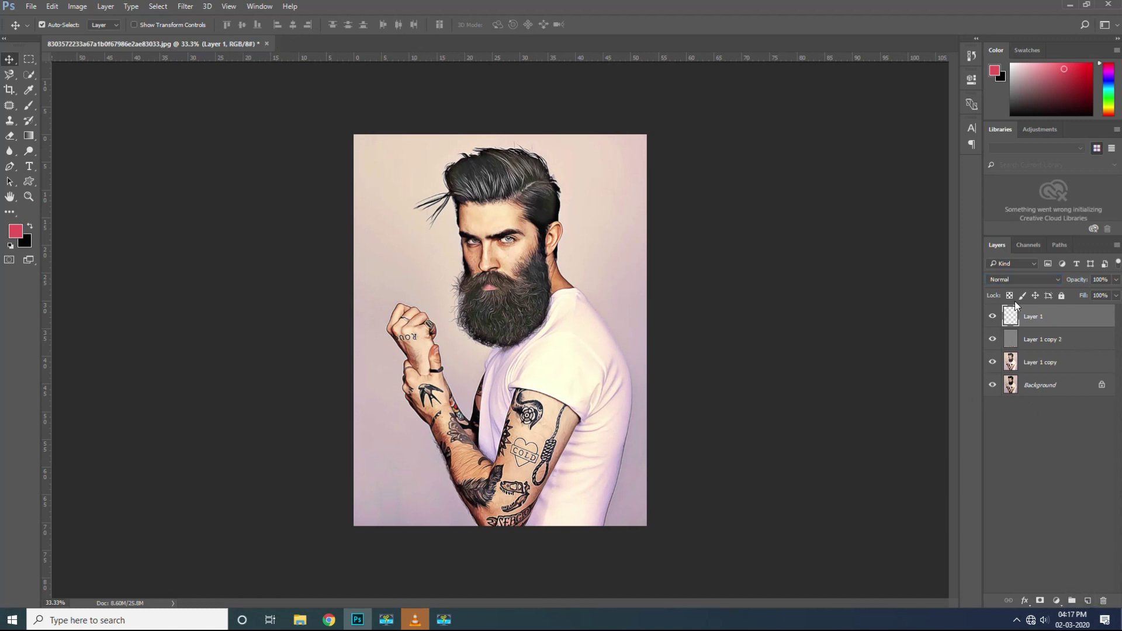
left_click(16, 231)
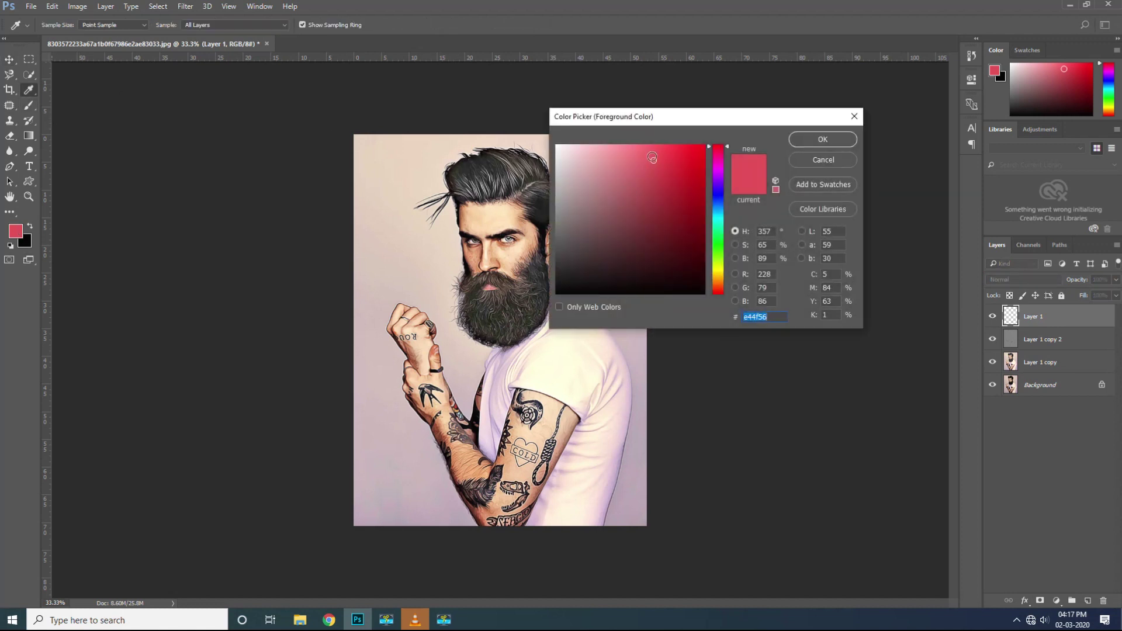
left_click(718, 167)
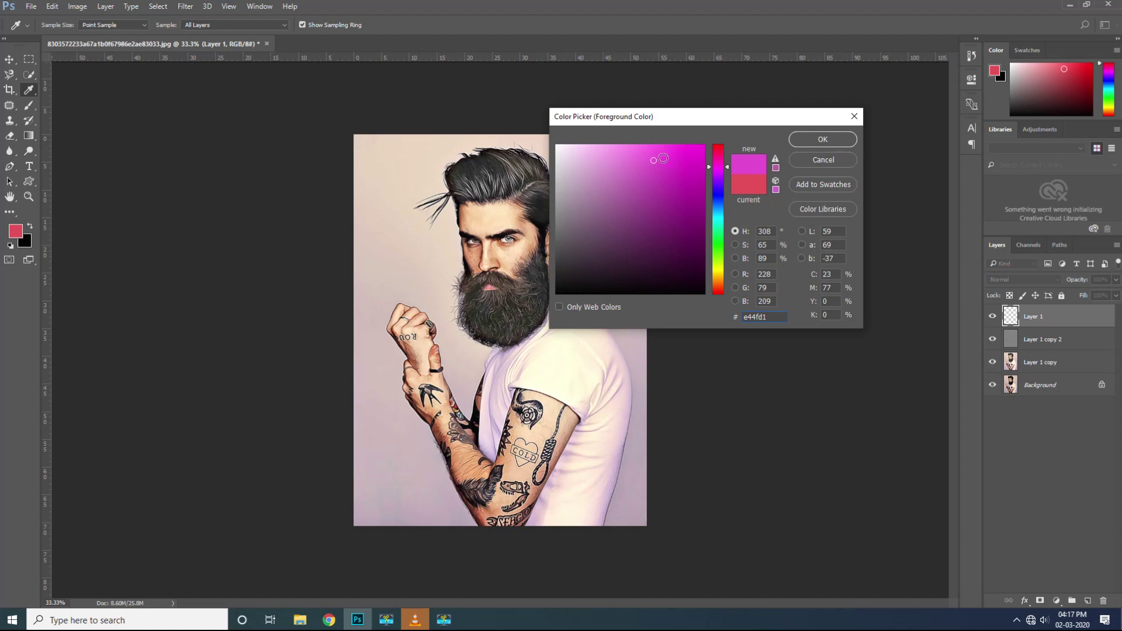
left_click(815, 140)
left_click(28, 89)
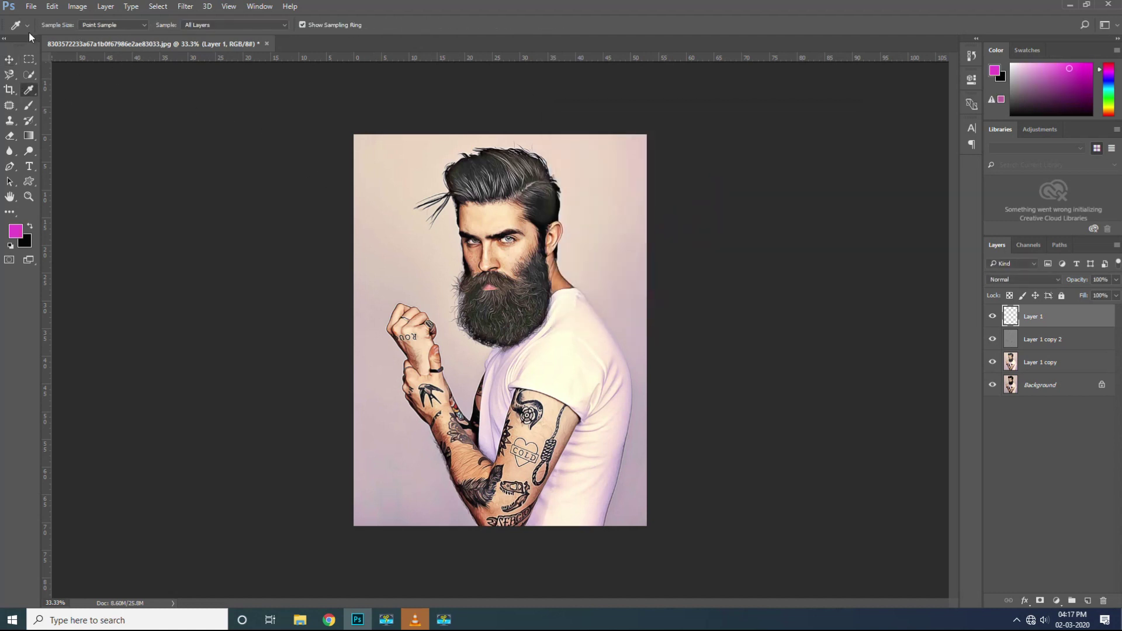
right_click(36, 93)
left_click(28, 107)
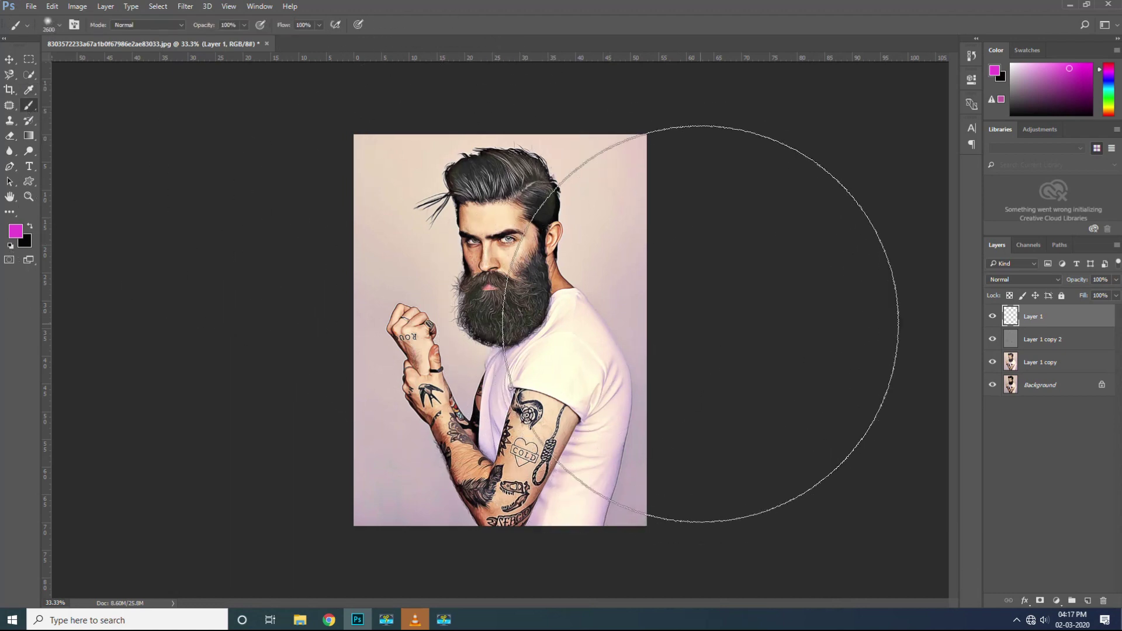
key("bracketright")
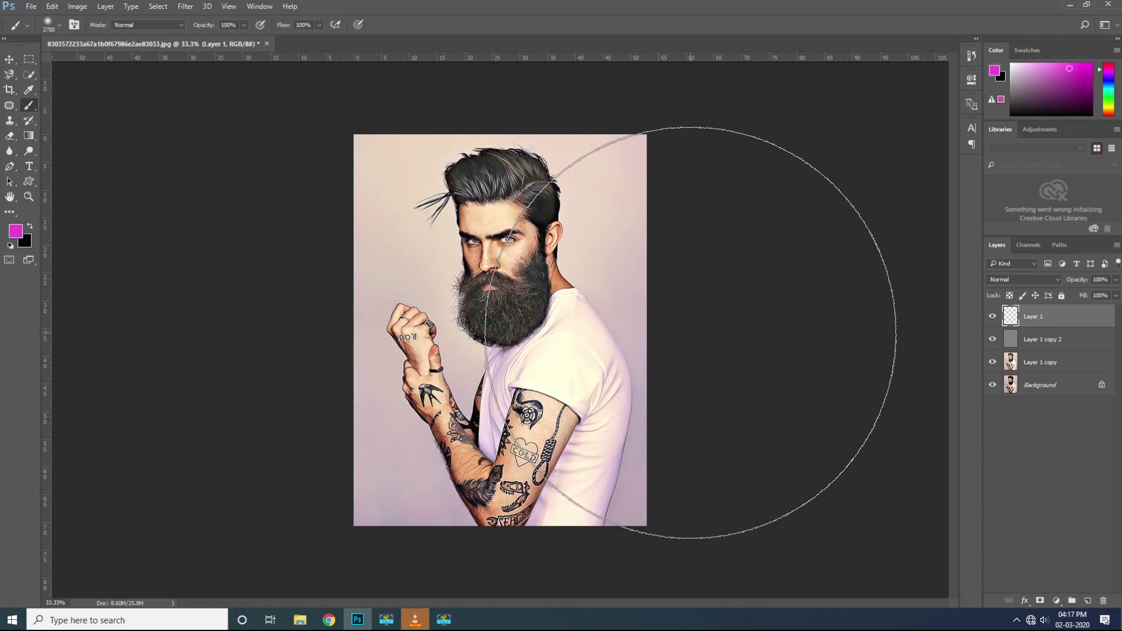
left_click(692, 329)
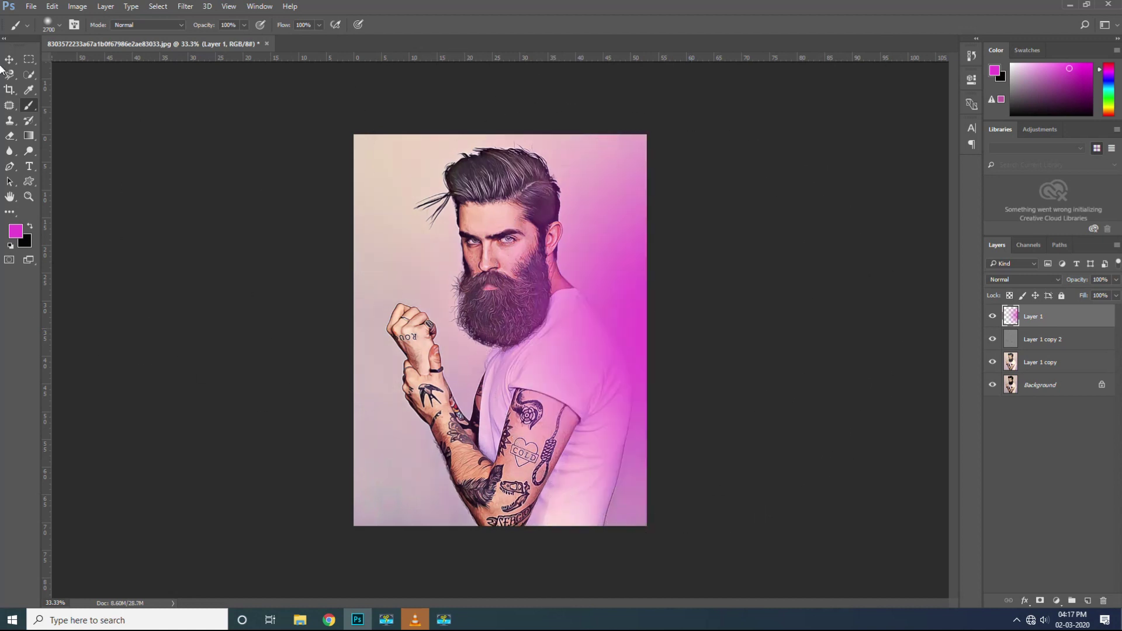
Switch the foreground to bright red and paint a soft red wash over the left side.
left_click(26, 243)
left_click(672, 155)
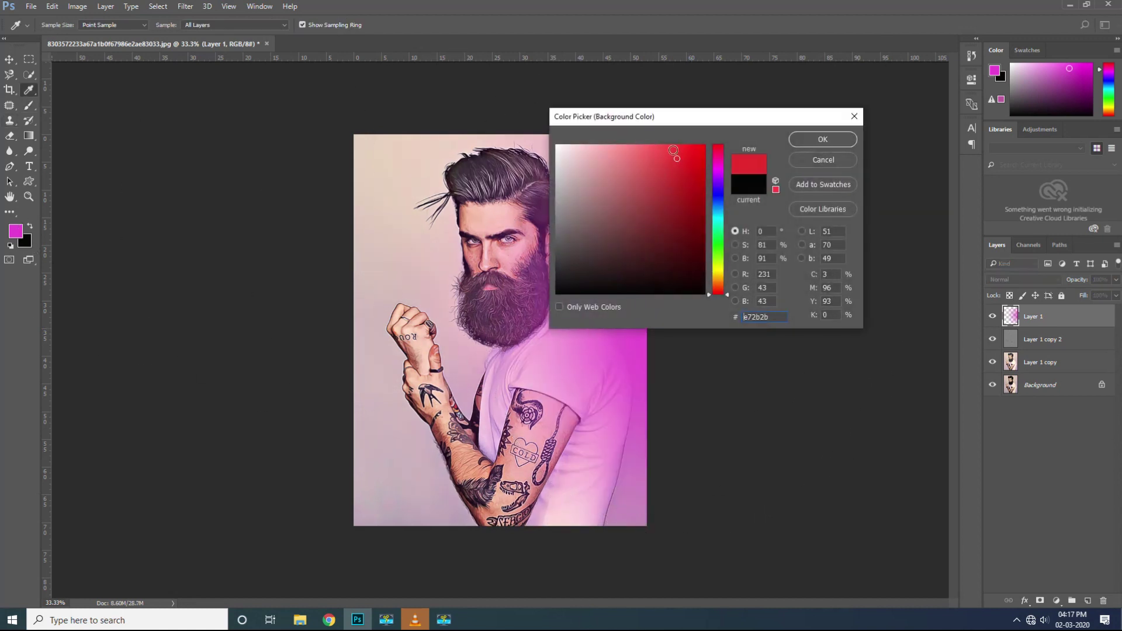
left_click(823, 139)
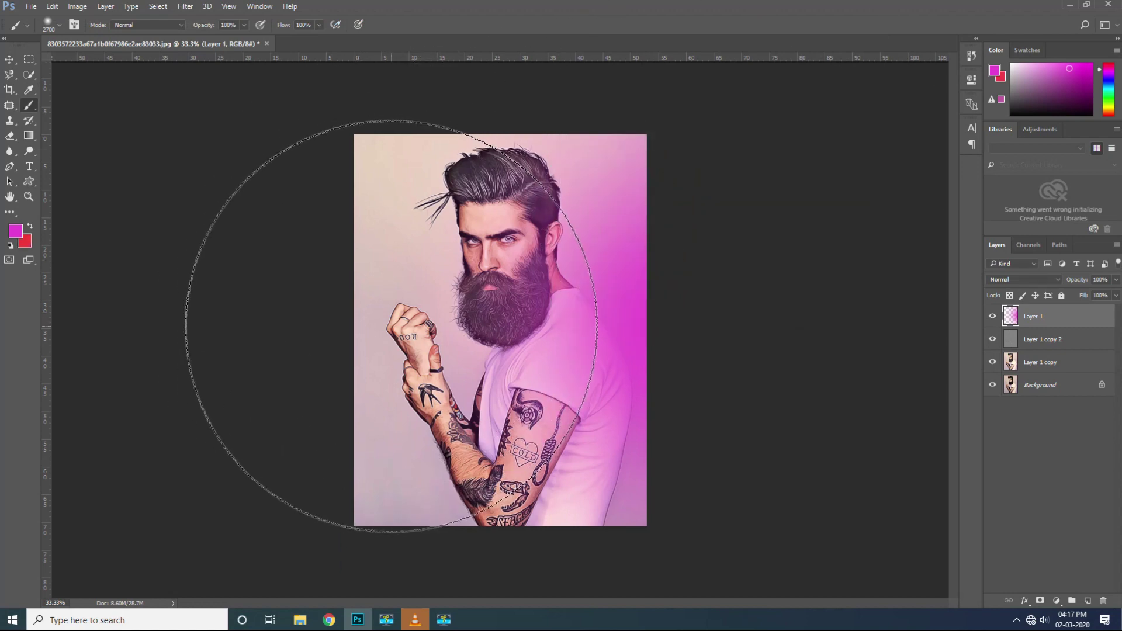
left_click(391, 327)
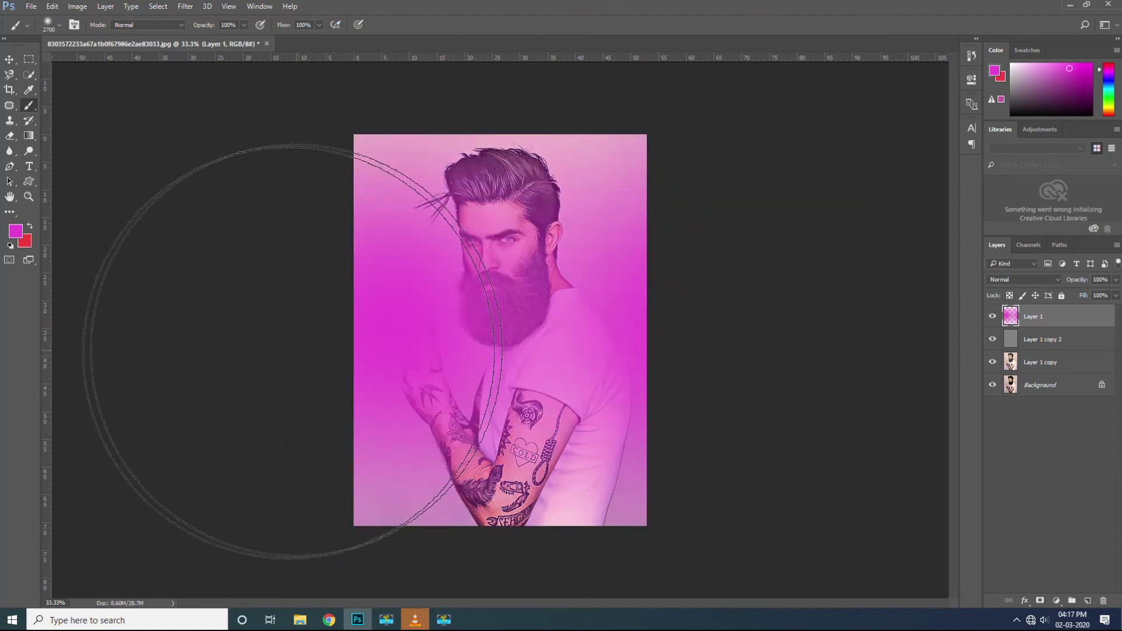
key("ctrl+z")
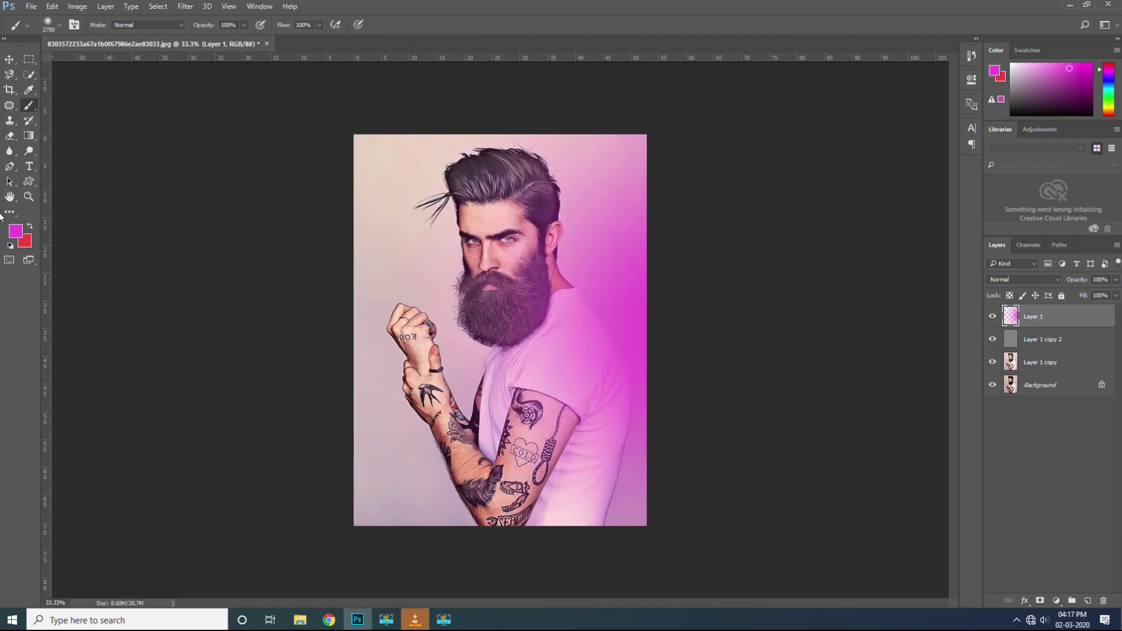
left_click(18, 233)
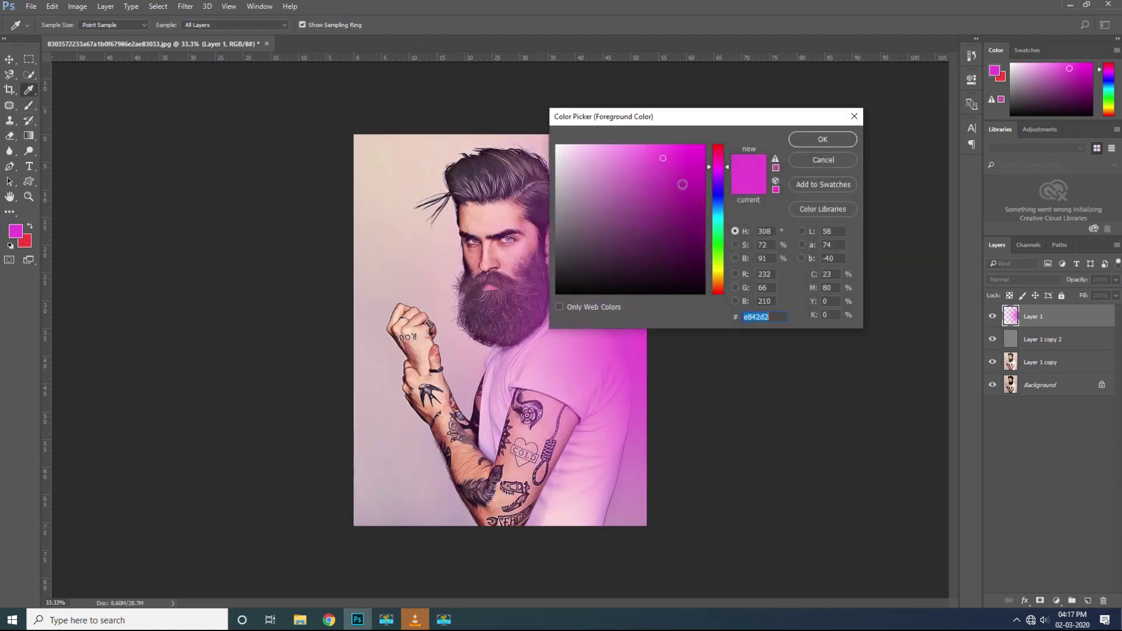
left_click(718, 146)
left_click(665, 154)
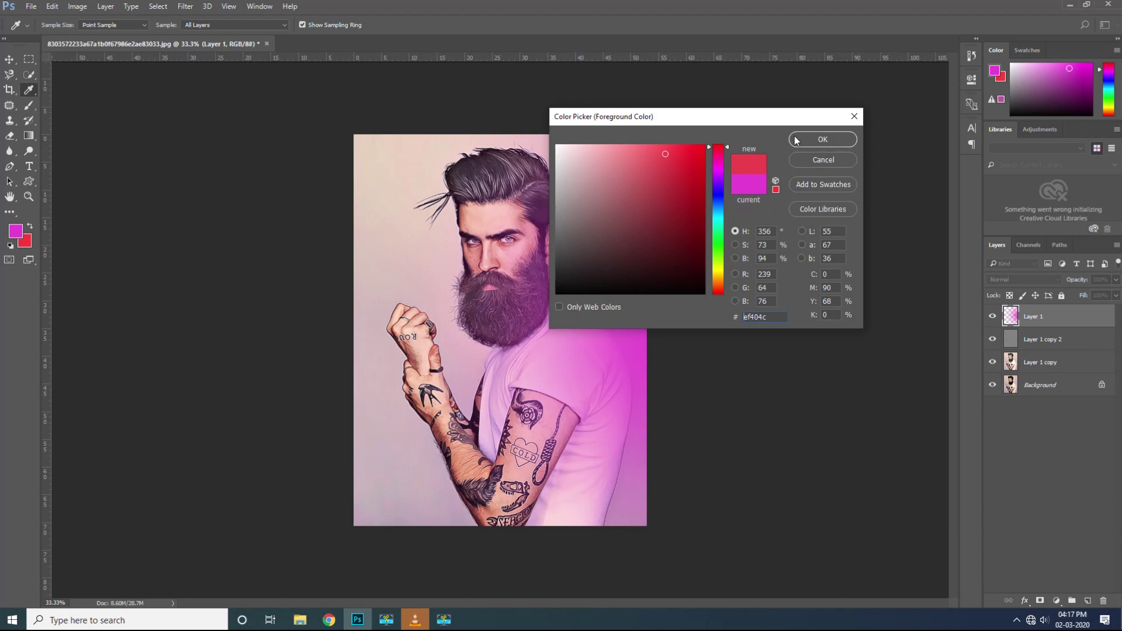
left_click(822, 139)
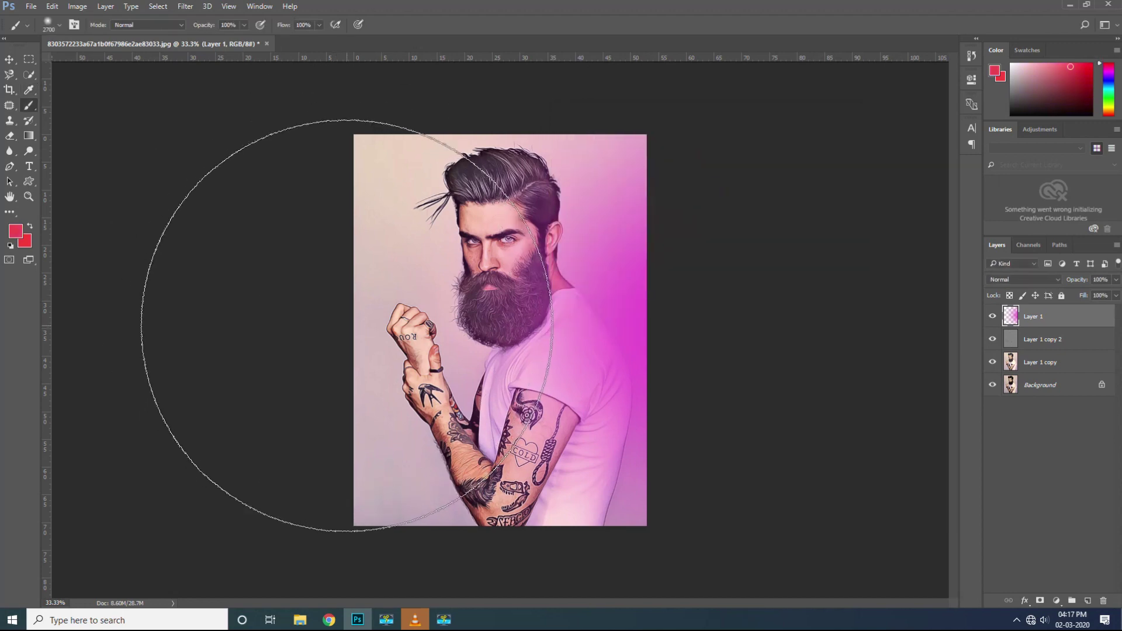
left_click_drag(347, 325, 152, 325)
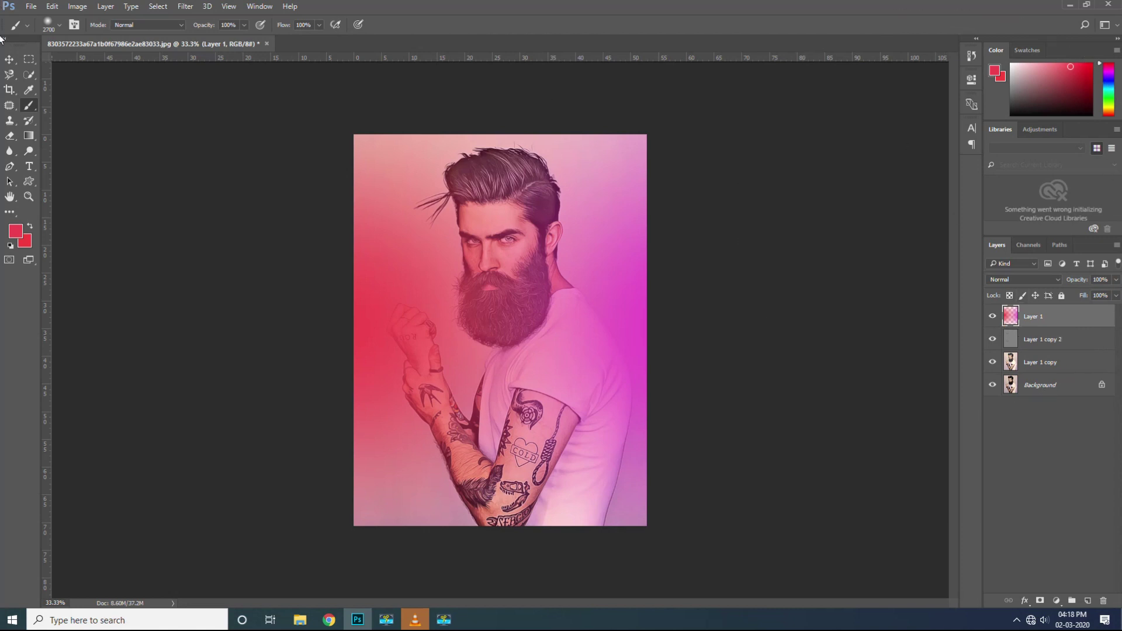
left_click(10, 59)
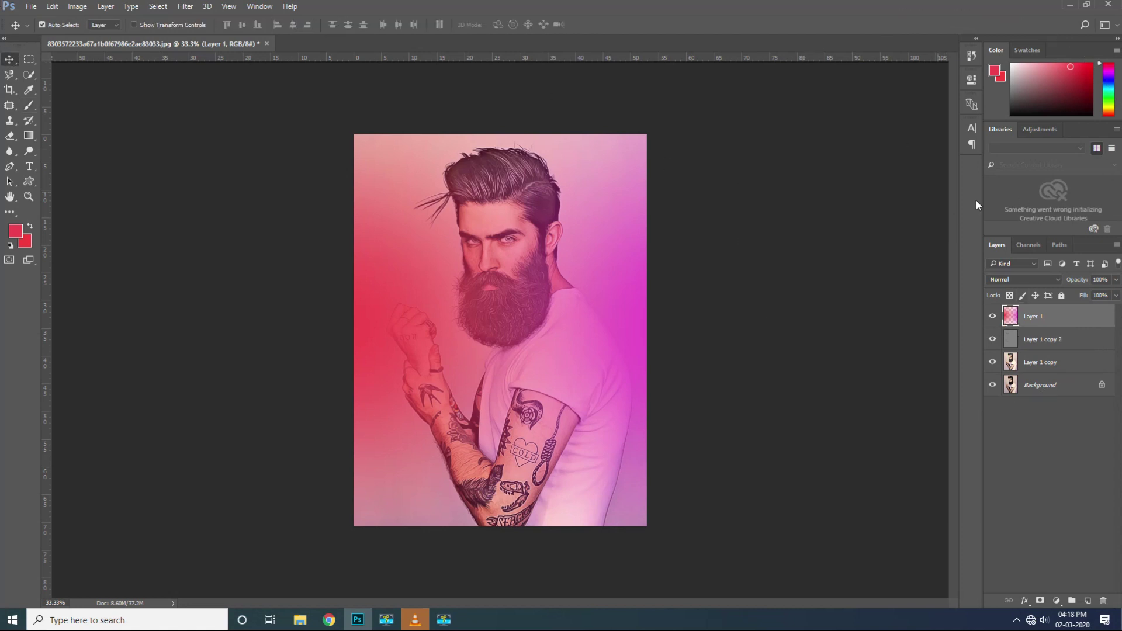
Set the magenta-red Layer 1 to Overlay blend mode at 96% opacity.
left_click(1032, 278)
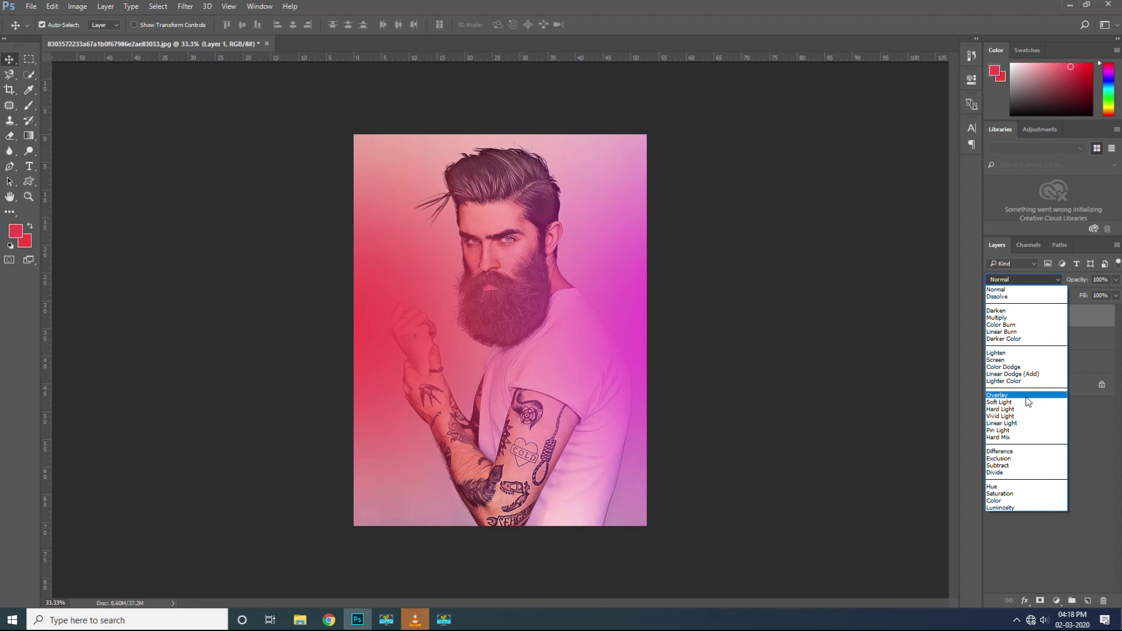
left_click(1006, 396)
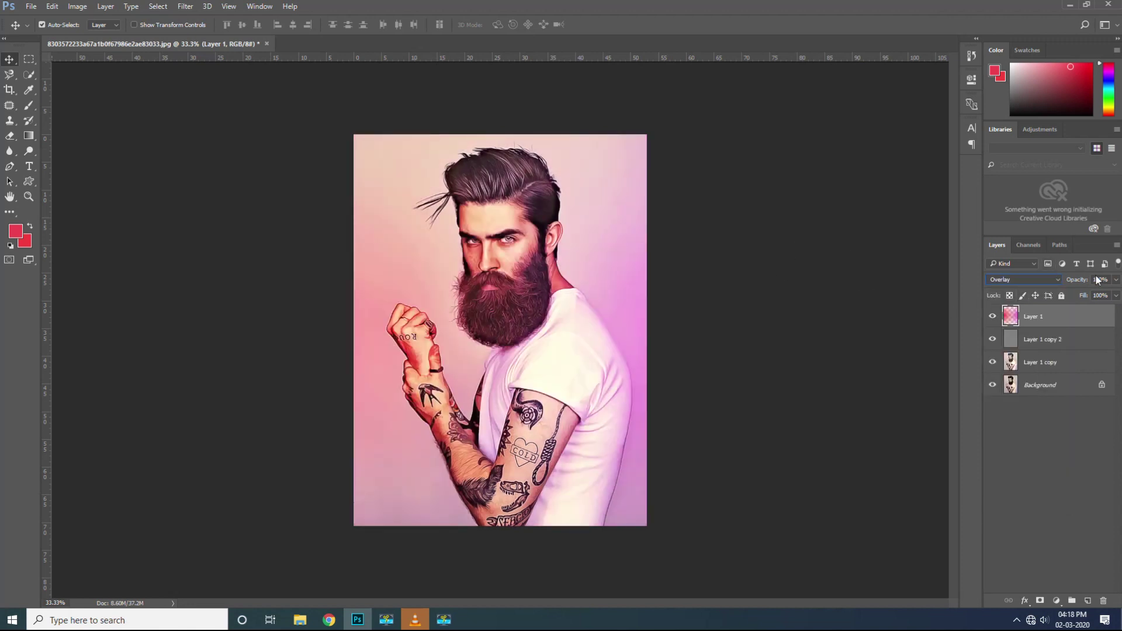
left_click(1116, 284)
left_click(1101, 294)
left_click_drag(1102, 296, 1110, 295)
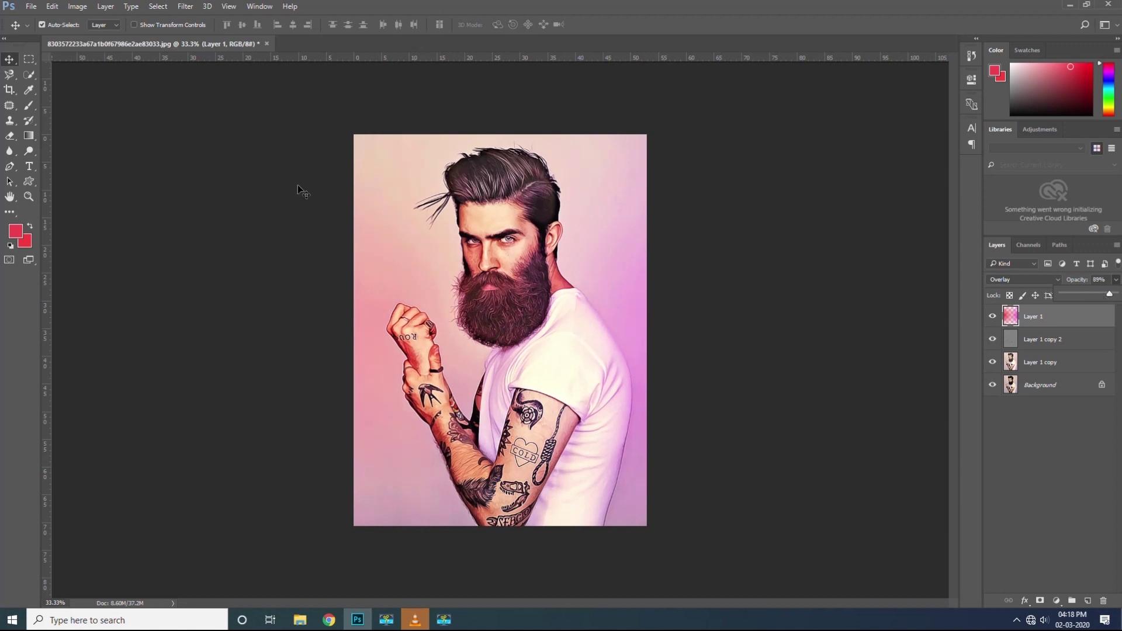
left_click_drag(1110, 295, 1113, 296)
left_click(1045, 366, "shift")
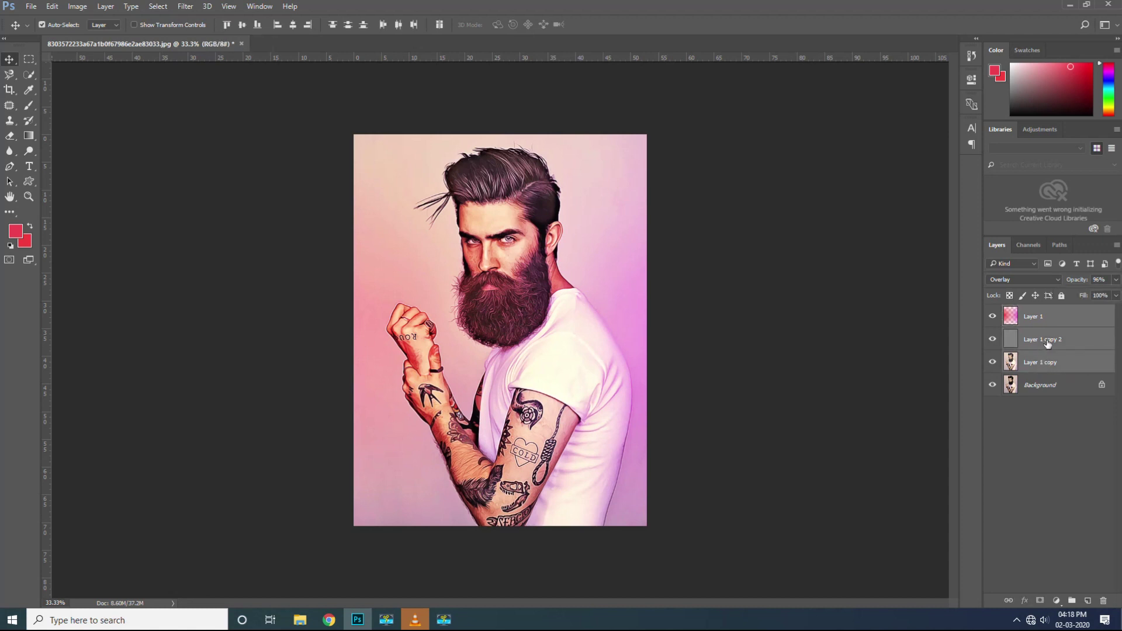
Merge the selected layers into one Layer 1 and toggle its visibility to compare with Background.
right_click(1045, 363)
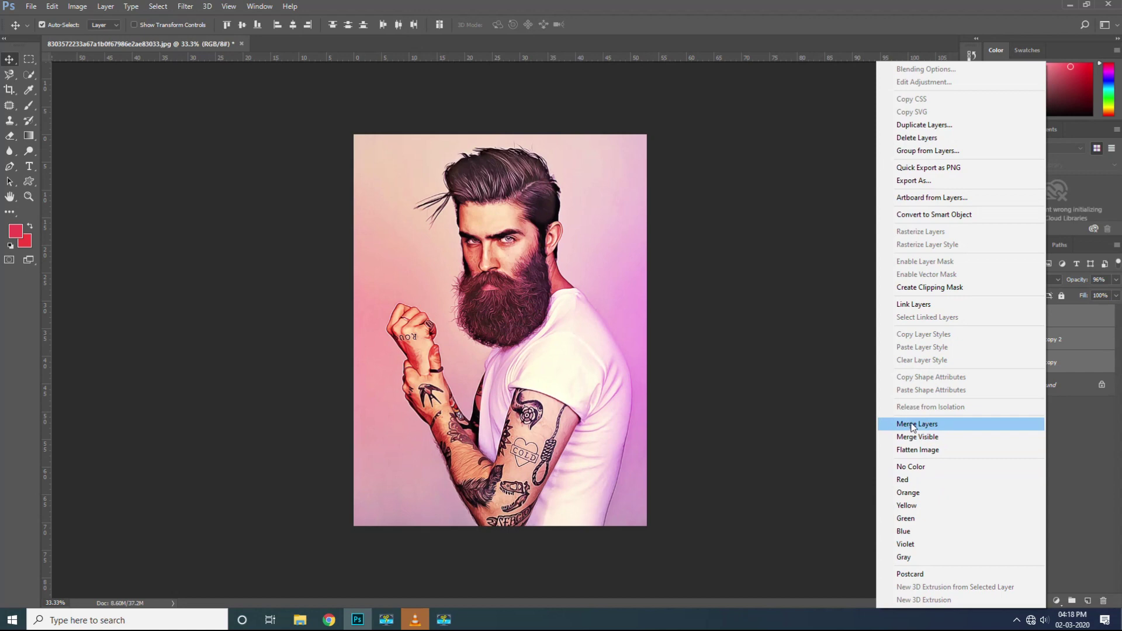
left_click(950, 427)
left_click(992, 317)
left_click(992, 318)
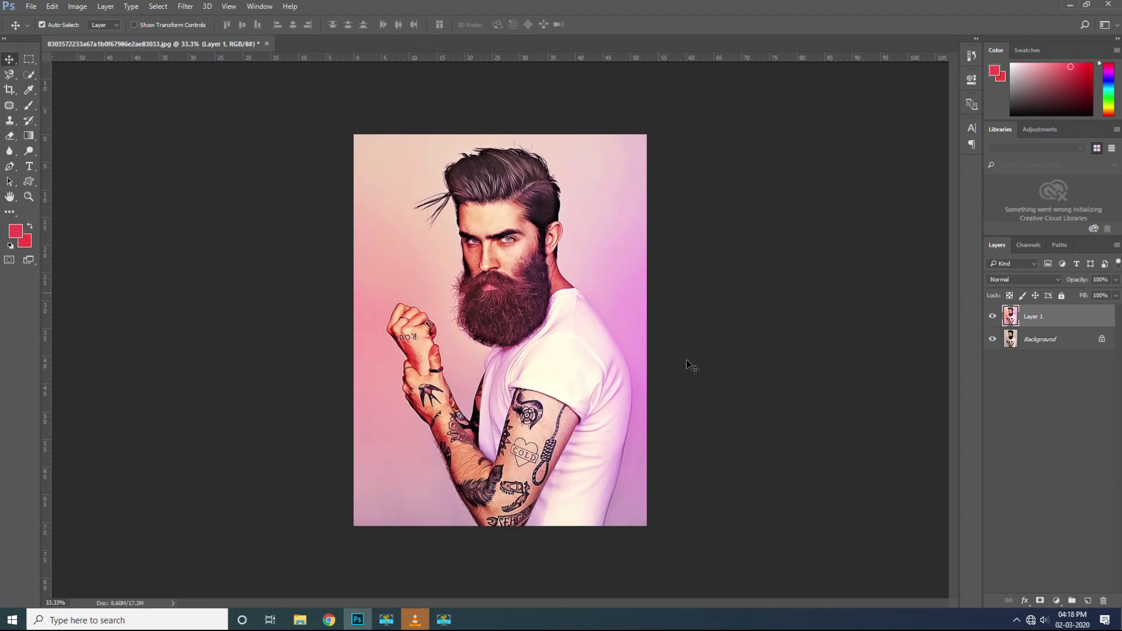
left_click(992, 318)
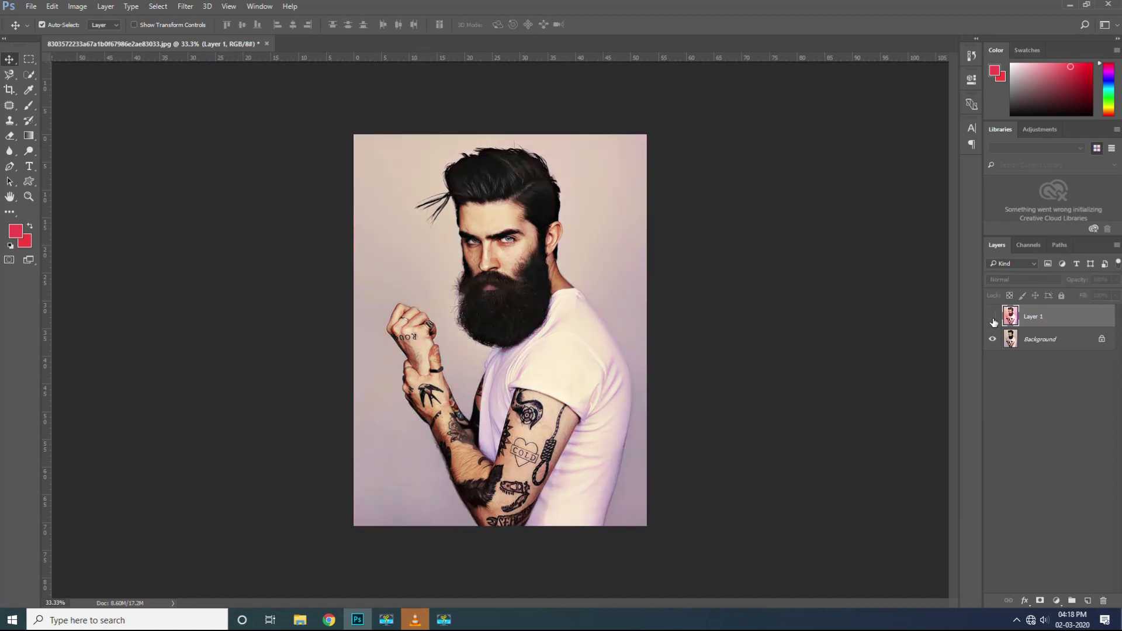